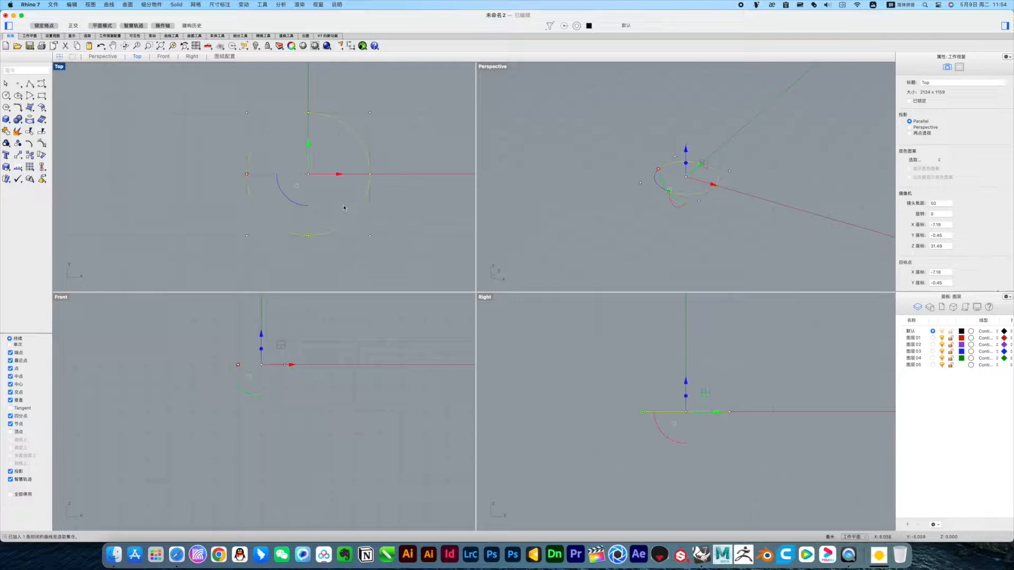
# - Duplicate the circle in place and move the copy straight up in the Front view
pyautogui.press('super+v')
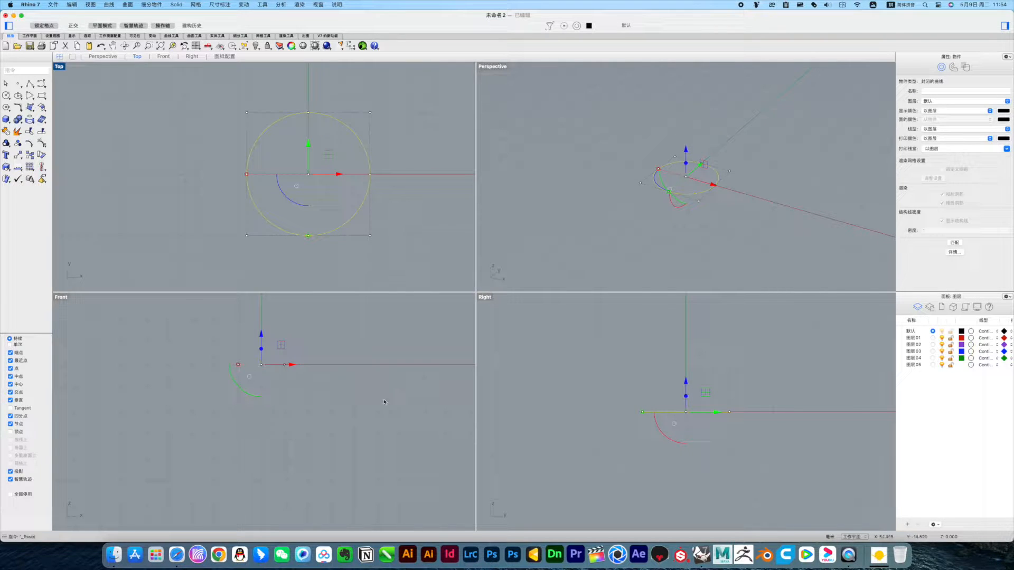
pyautogui.moveTo(329, 392); pyautogui.dragTo(341, 466, button='right')
pyautogui.moveTo(274, 408); pyautogui.dragTo(274, 333)
pyautogui.click(358, 390)
# - Stretch the lower circle into an egg shape by moving its positive-X control points about 10 mm outward along X
pyautogui.click(319, 440)
pyautogui.moveTo(463, 238); pyautogui.dragTo(341, 64)
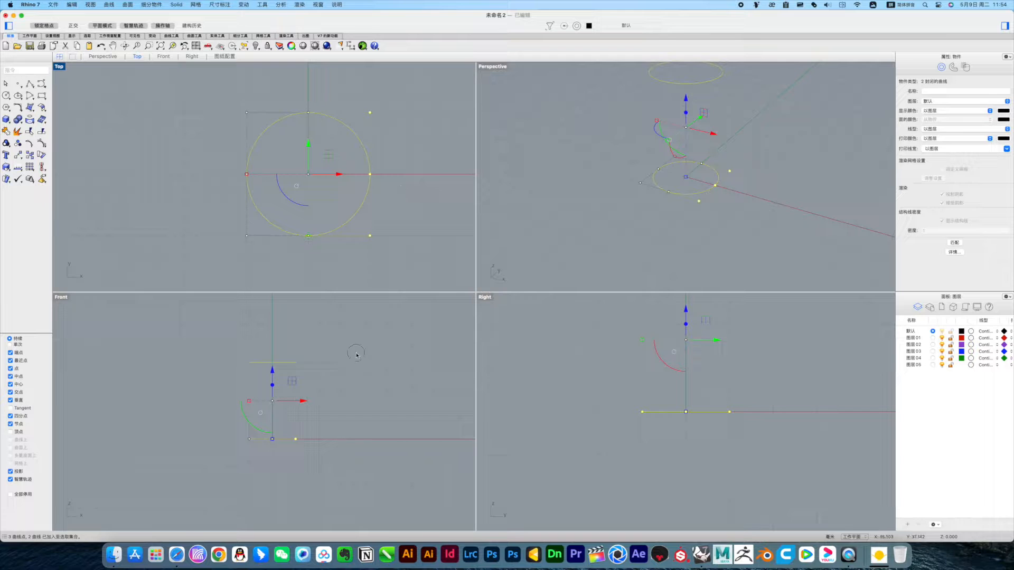
pyautogui.click(356, 355)
pyautogui.click(284, 438)
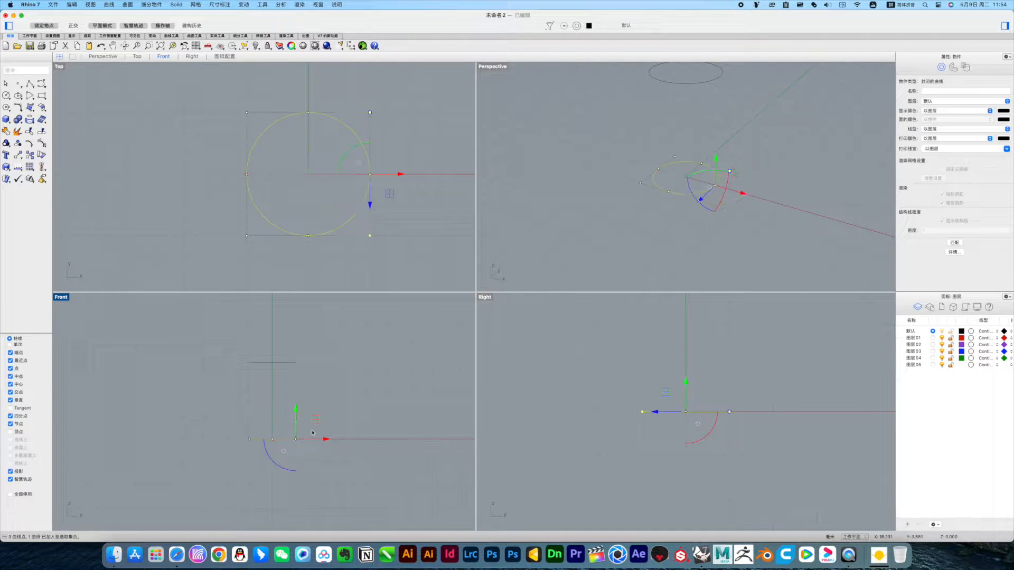
pyautogui.moveTo(320, 441); pyautogui.dragTo(338, 441)
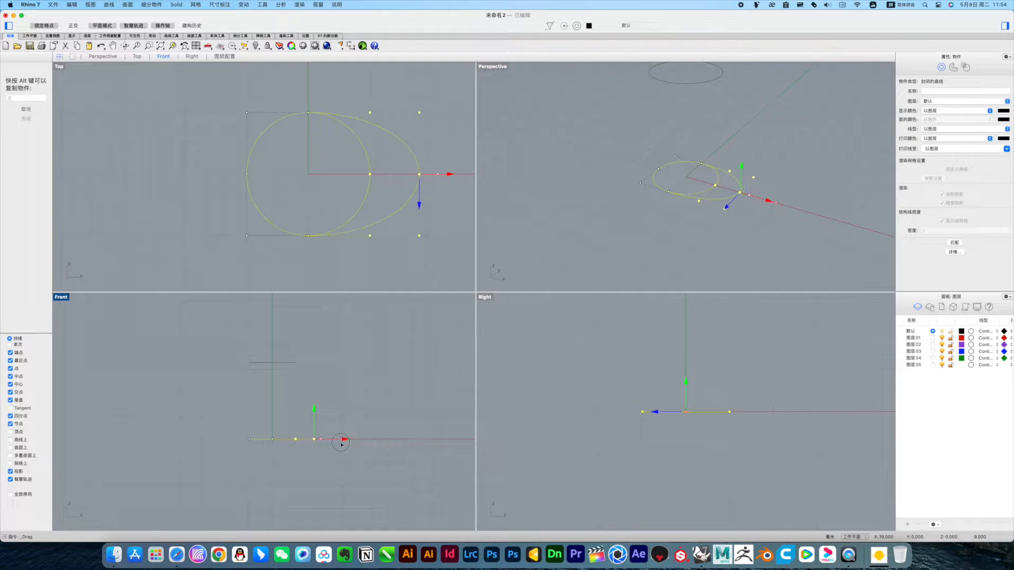
pyautogui.scroll(-3, 357, 231)
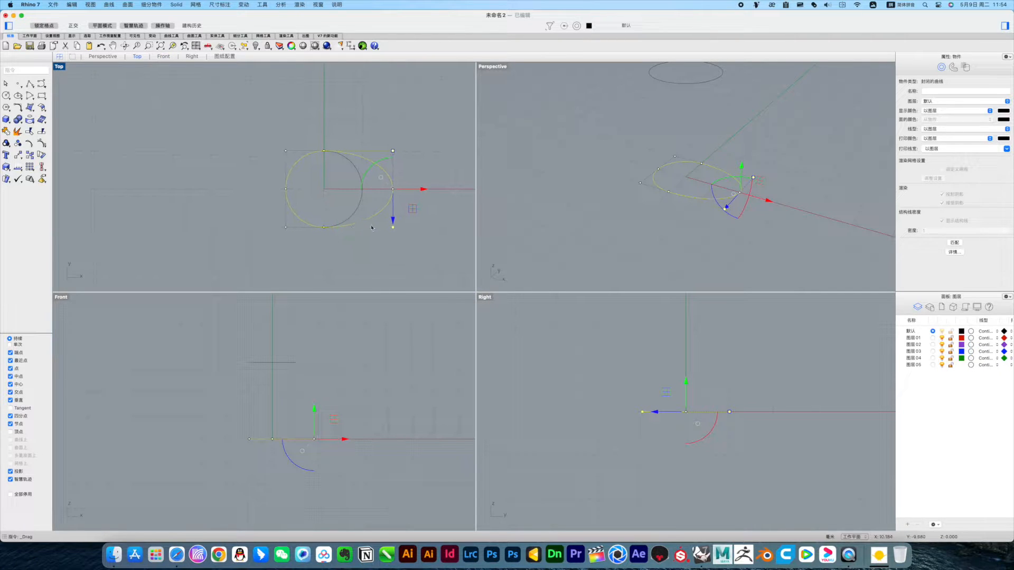
pyautogui.moveTo(423, 189); pyautogui.dragTo(425, 196)
pyautogui.click(620, 211)
pyautogui.moveTo(647, 198); pyautogui.dragTo(608, 167, button='right')
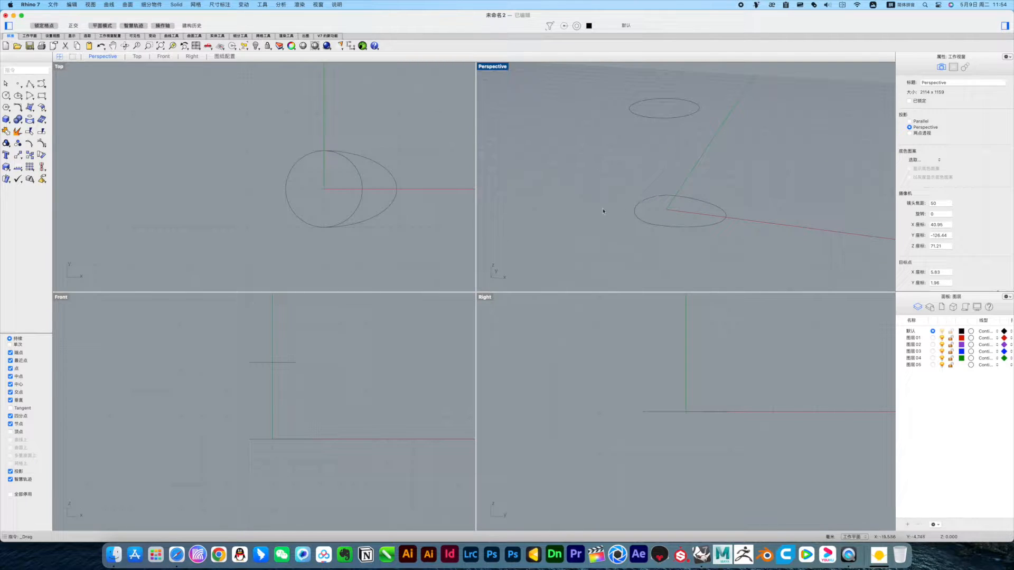
# - Loft a surface between the upper circle and the egg-shaped base curve, and display the Perspective view shaded
pyautogui.press('super+a')
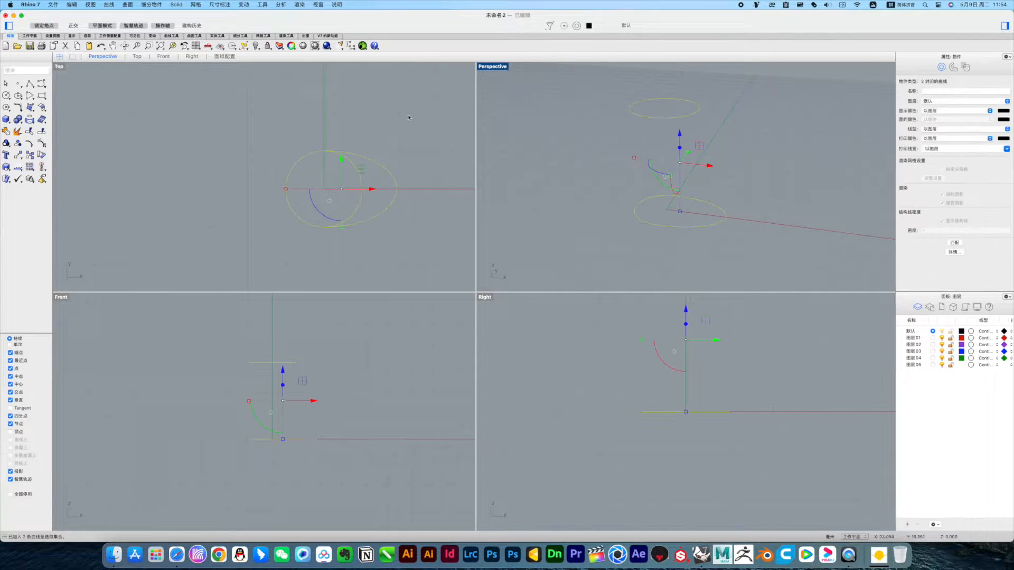
pyautogui.click(30, 109)
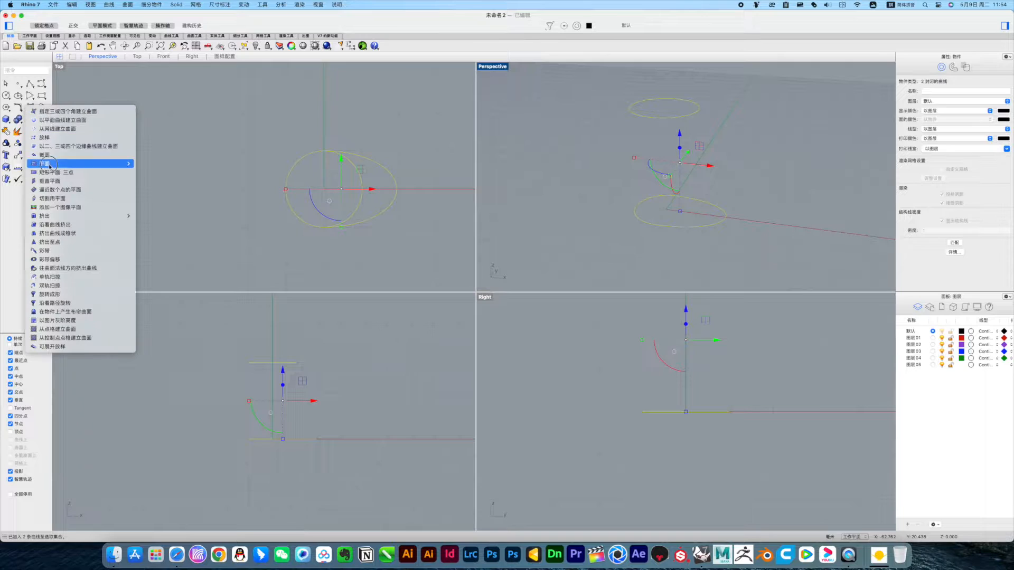
pyautogui.click(42, 138)
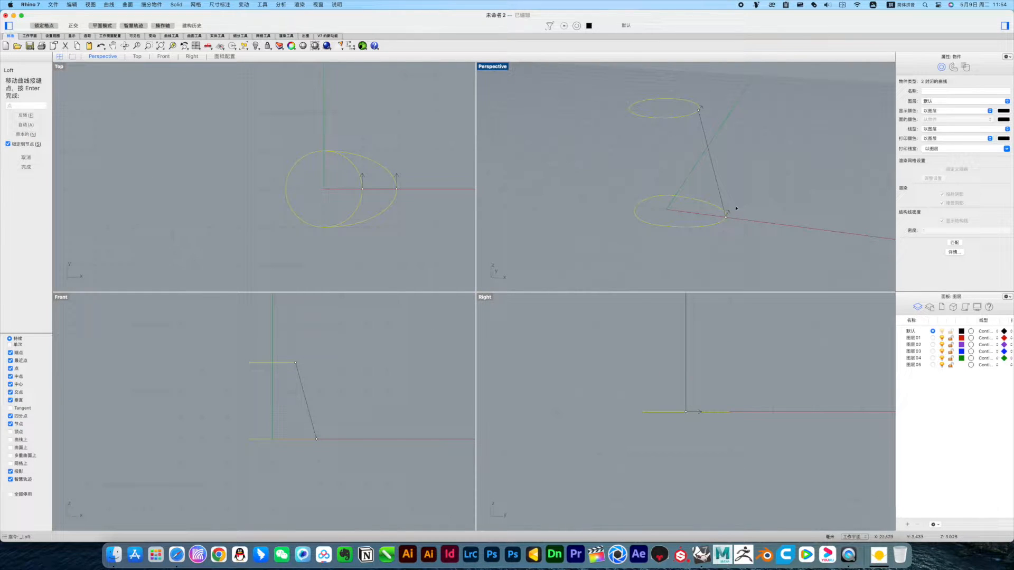
pyautogui.press('Return')
pyautogui.press('Return')
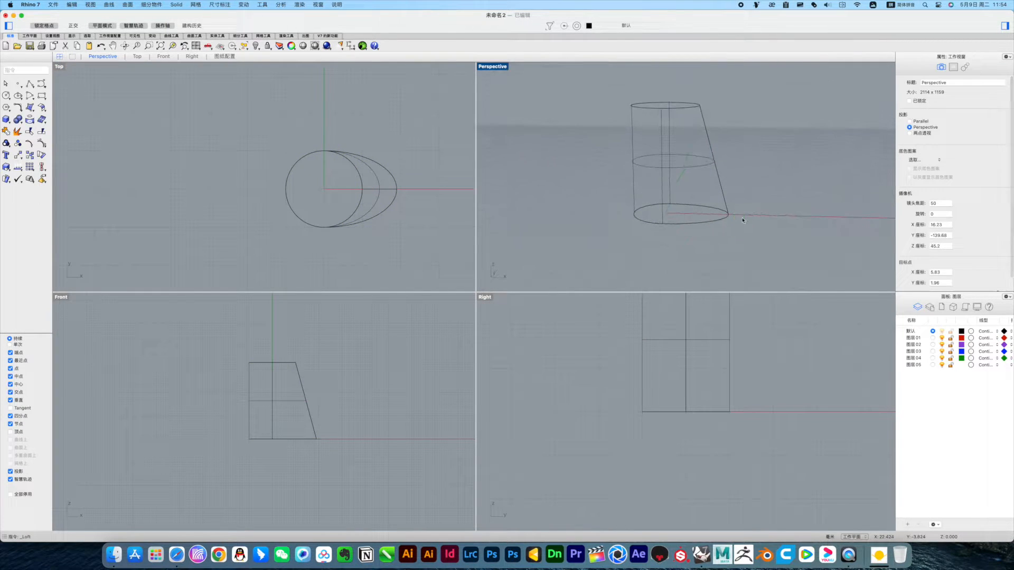
pyautogui.press('super+alt+s')
pyautogui.moveTo(753, 220)
pyautogui.mouseDown(button='right')
pyautogui.moveTo(713, 224)
pyautogui.moveTo(733, 222)
pyautogui.moveTo(724, 242)
pyautogui.moveTo(749, 222)
pyautogui.mouseUp(button='right')
pyautogui.scroll(3, 749, 216)
# - Draw a degree-3, five-point control point curve in the Front view as an arch over the body, with both ends below its base
pyautogui.click(346, 388)
pyautogui.scroll(5, 333, 398)
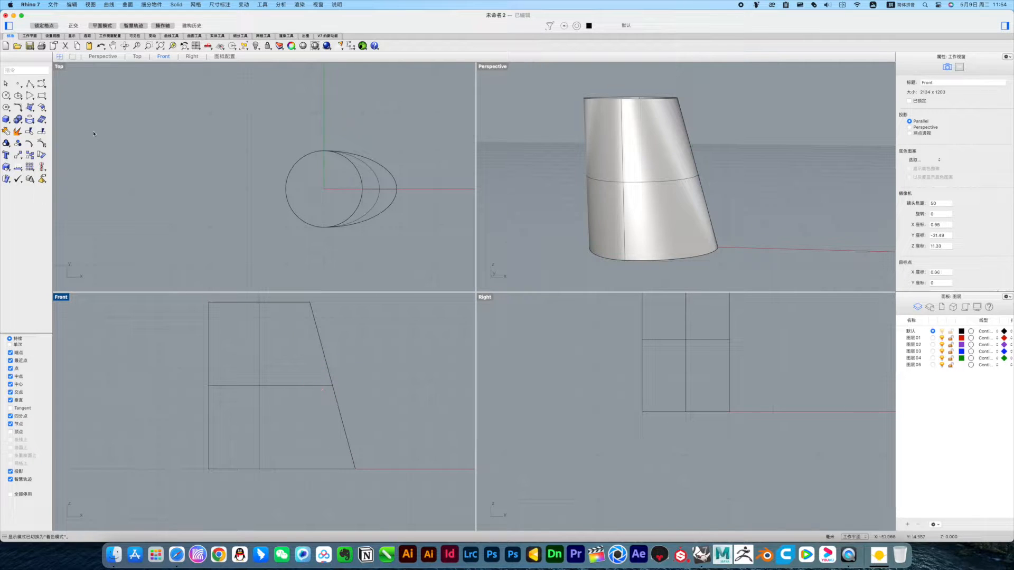
pyautogui.click(30, 84)
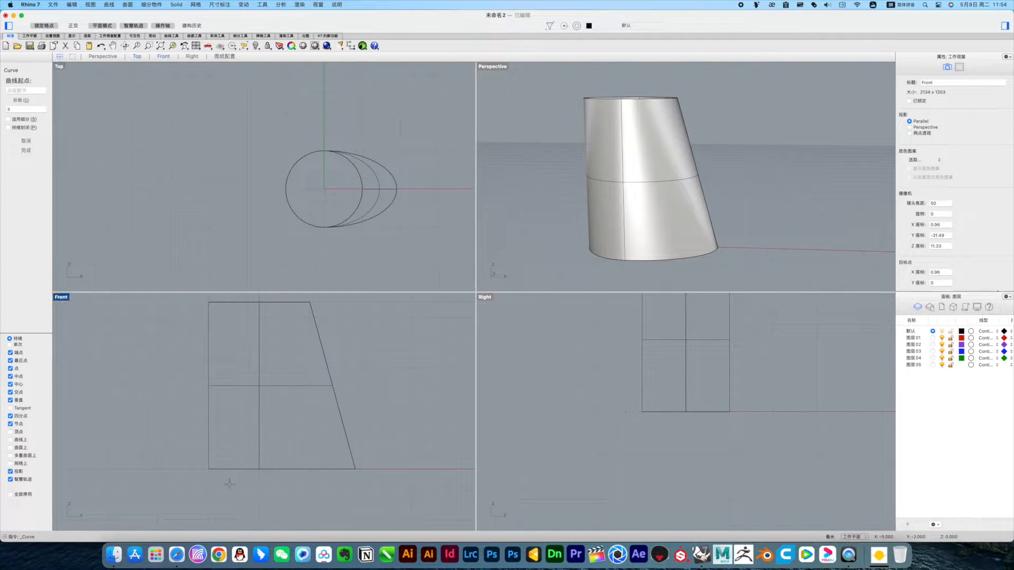
pyautogui.click(213, 479)
pyautogui.click(229, 398)
pyautogui.click(258, 342)
pyautogui.click(315, 389)
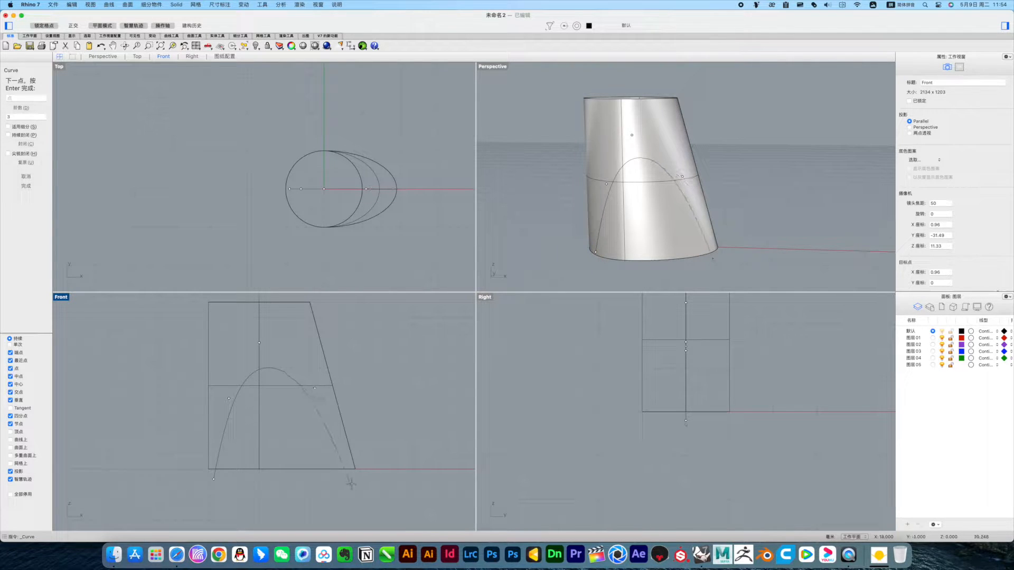
pyautogui.click(351, 489)
pyautogui.press('Return')
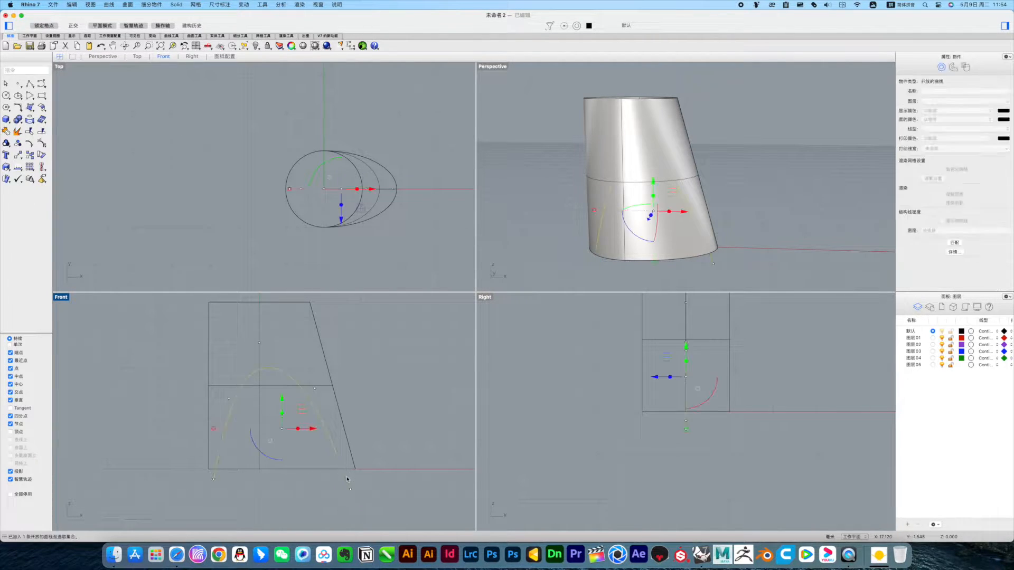
# - Turn off grid snap and raise the arch's three intermediate control points to make it taller and fuller
pyautogui.click(229, 398)
pyautogui.moveTo(229, 399); pyautogui.dragTo(224, 388)
pyautogui.click(248, 340)
pyautogui.click(258, 342)
pyautogui.click(47, 28)
pyautogui.moveTo(279, 325); pyautogui.dragTo(266, 289)
pyautogui.click(304, 421)
pyautogui.click(323, 381)
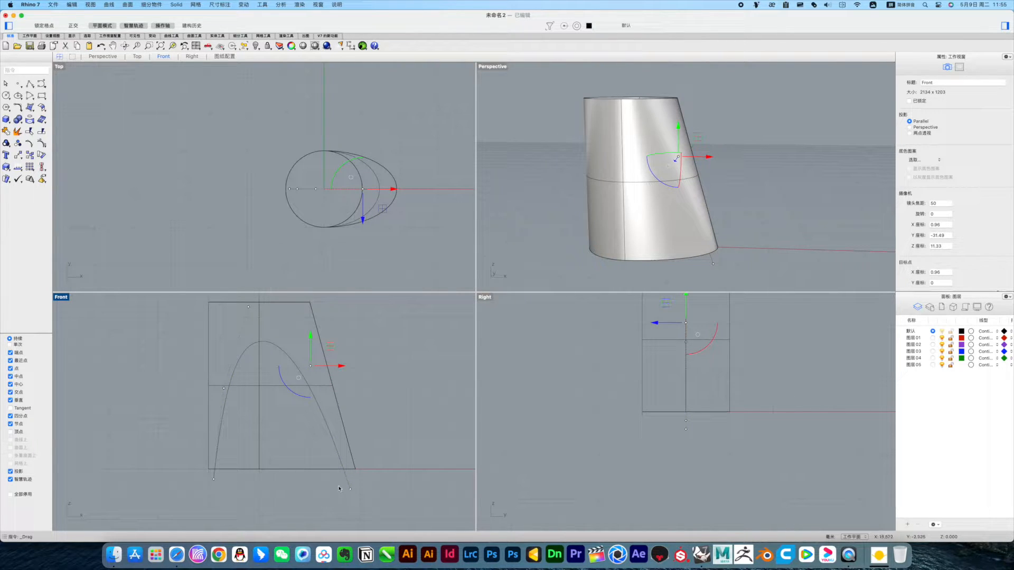
pyautogui.click(358, 448)
# - Create a smaller, uniformly scaled copy of the arch inside the first one, lowered so its ends extend below the base
pyautogui.click(335, 441)
pyautogui.press('super+c')
pyautogui.press('super+v')
pyautogui.keyDown('shift'); pyautogui.moveTo(282, 490); pyautogui.dragTo(283, 464); pyautogui.keyUp('shift')
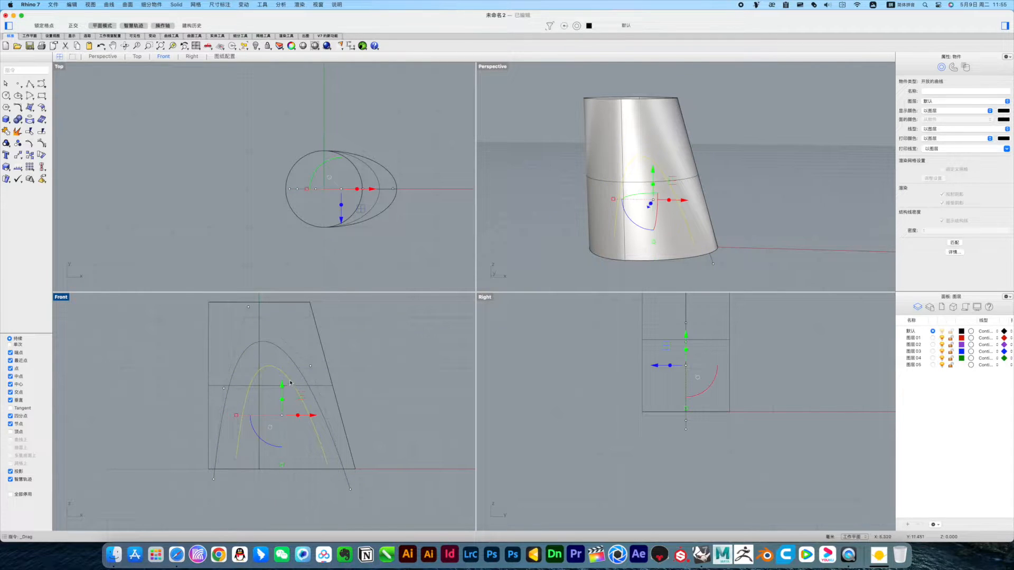
pyautogui.moveTo(301, 395); pyautogui.dragTo(301, 414)
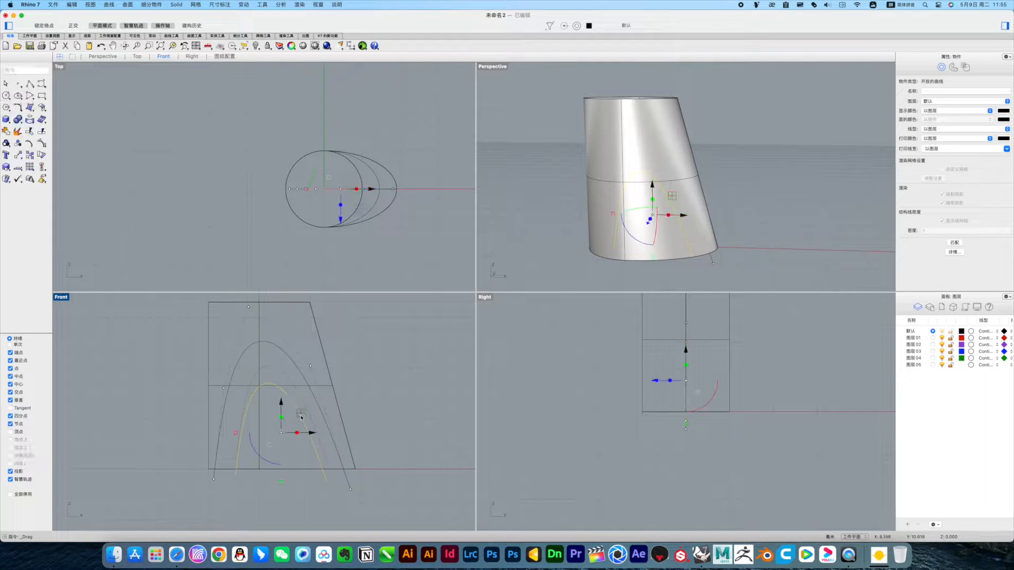
# - Widen the inner arch's left leg by moving its end point and the control point above it outward
pyautogui.click(240, 482)
pyautogui.click(237, 476)
pyautogui.click(234, 478)
pyautogui.click(236, 477)
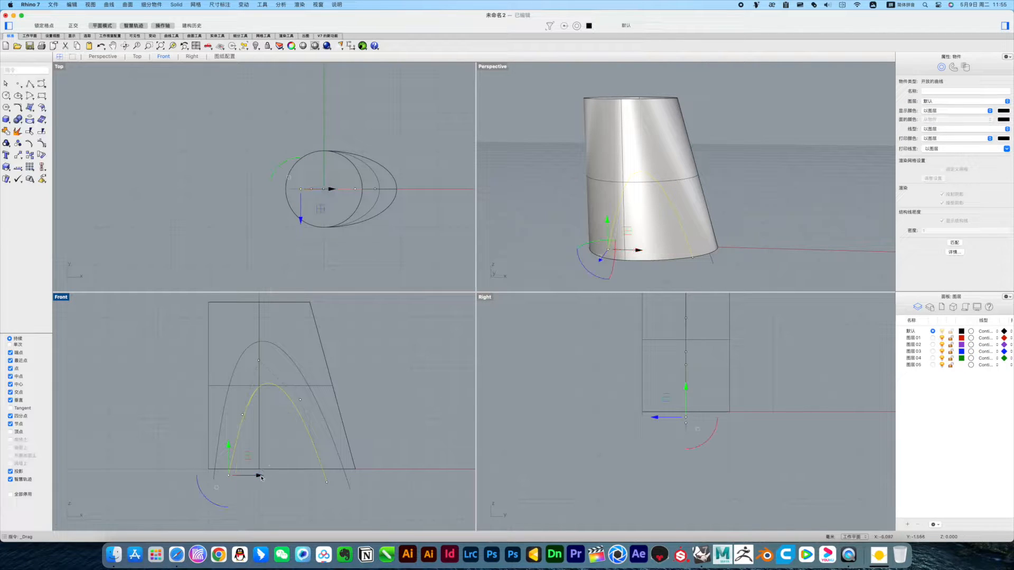
pyautogui.click(259, 428)
pyautogui.press('super+z')
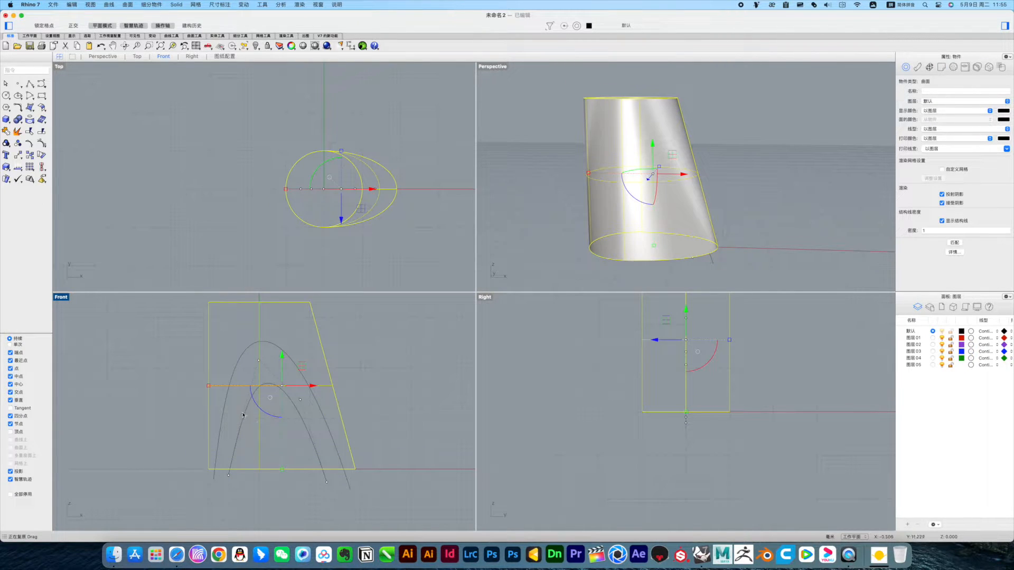
pyautogui.click(243, 415)
pyautogui.moveTo(240, 415)
pyautogui.mouseDown()
pyautogui.moveTo(261, 397)
pyautogui.moveTo(240, 415)
pyautogui.mouseUp()
# - Widen the inner arch's right leg by moving its end point and the control point above it outward
pyautogui.click(327, 482)
pyautogui.moveTo(328, 483); pyautogui.dragTo(332, 481)
pyautogui.click(300, 400)
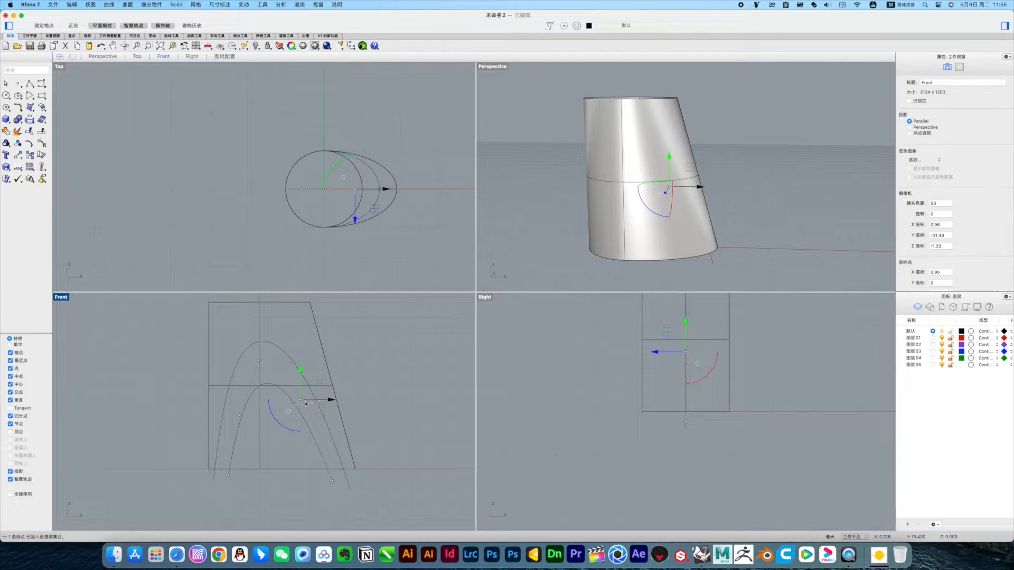
pyautogui.moveTo(301, 400); pyautogui.dragTo(305, 397)
pyautogui.moveTo(232, 409); pyautogui.dragTo(257, 397)
# - Nudge the inner arch's left end point slightly back towards the centre and deselect the curve
pyautogui.click(240, 483)
pyautogui.click(229, 476)
pyautogui.press('F10')
pyautogui.click(229, 475)
pyautogui.moveTo(246, 458); pyautogui.dragTo(246, 460)
pyautogui.click(283, 501)
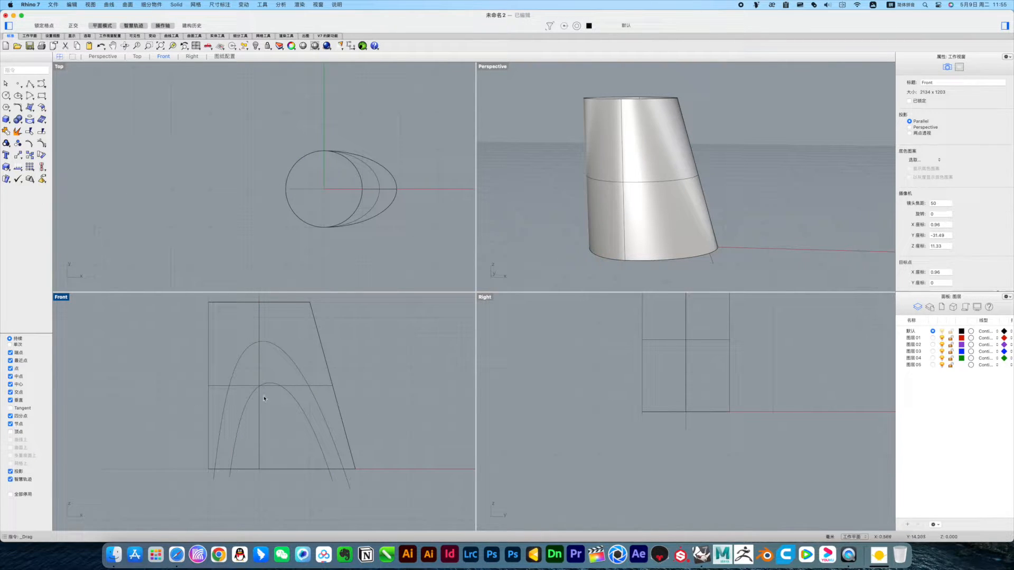
# - Trim away the band of the lofted surface between the two arches, using all objects as cutting objects
pyautogui.click(30, 131)
pyautogui.press('super+a')
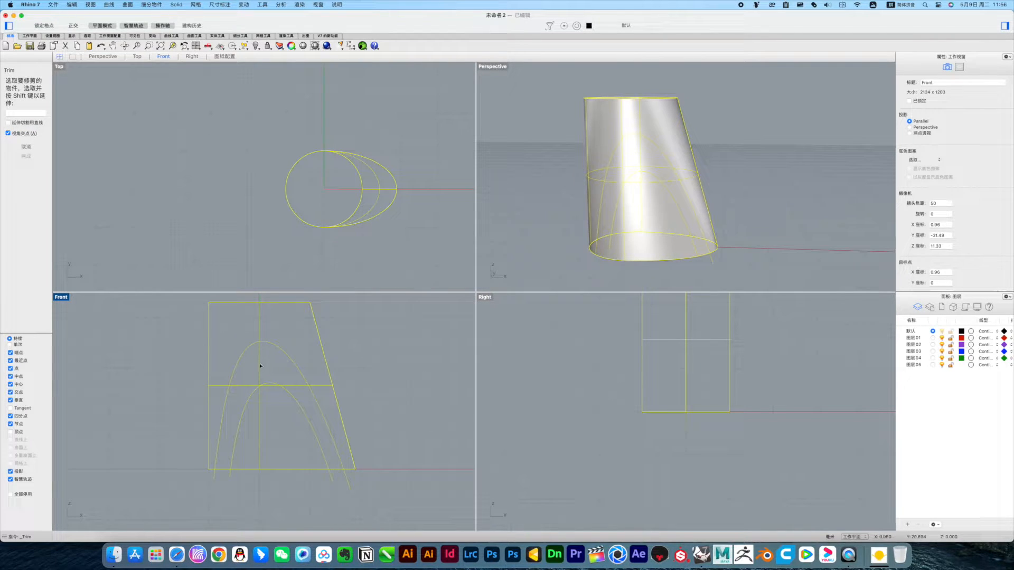
pyautogui.press('Return')
pyautogui.click(260, 370)
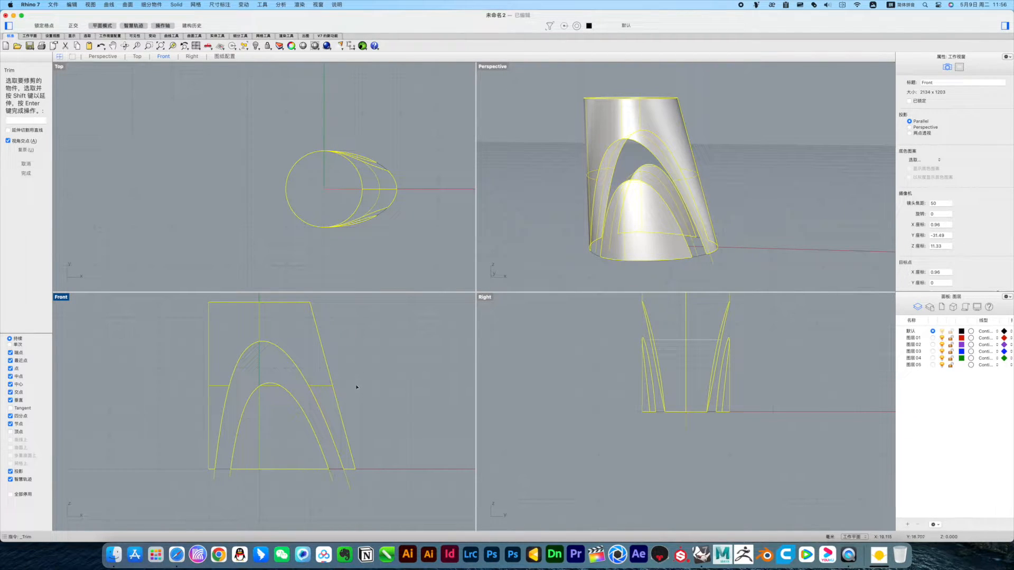
pyautogui.rightClick(768, 220)
# - Delete the inner arch-shaped surface piece on the rear side of the body
pyautogui.moveTo(778, 226); pyautogui.dragTo(698, 206, button='right')
pyautogui.click(705, 215)
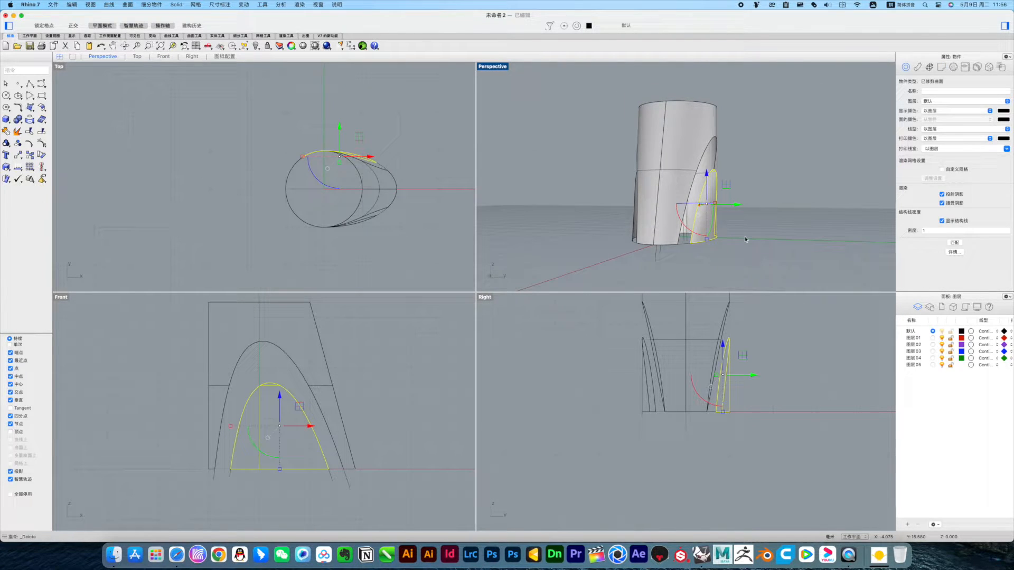
pyautogui.press('Delete')
pyautogui.moveTo(755, 246); pyautogui.dragTo(758, 251, button='right')
# - Draw a straight vertical curve along the body's centre axis in the Right view, extending beyond its top and base
pyautogui.moveTo(757, 361); pyautogui.dragTo(731, 455, button='right')
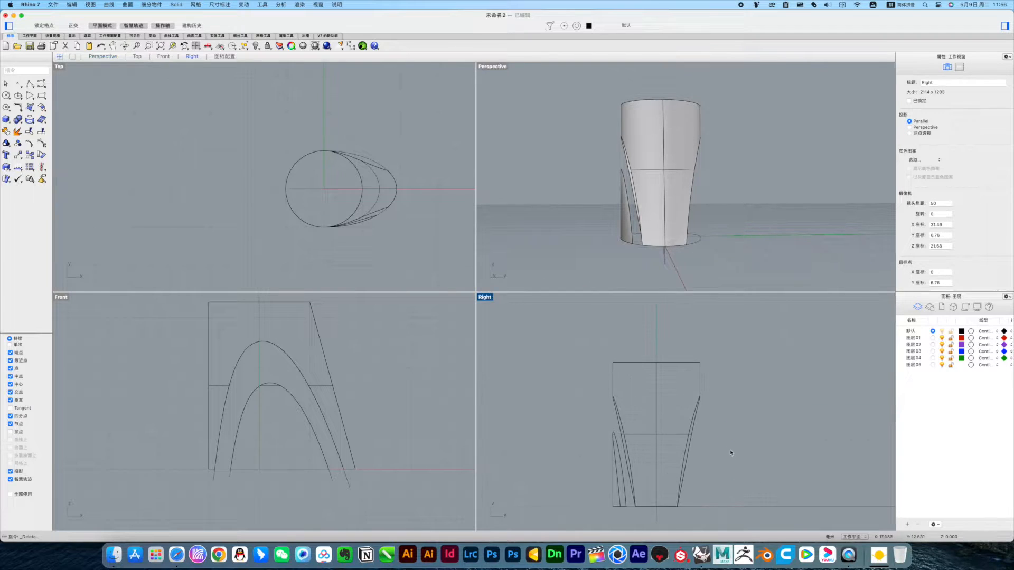
pyautogui.click(30, 84)
pyautogui.click(657, 334)
pyautogui.moveTo(681, 360); pyautogui.dragTo(661, 290, button='right')
pyautogui.keyDown('shift'); pyautogui.click(637, 468); pyautogui.keyUp('shift')
pyautogui.rightClick(642, 457)
pyautogui.moveTo(697, 404); pyautogui.dragTo(694, 450, button='right')
# - Trim the main body in the Right view with the vertical centre line, removing the rear half
pyautogui.moveTo(607, 336); pyautogui.dragTo(606, 338)
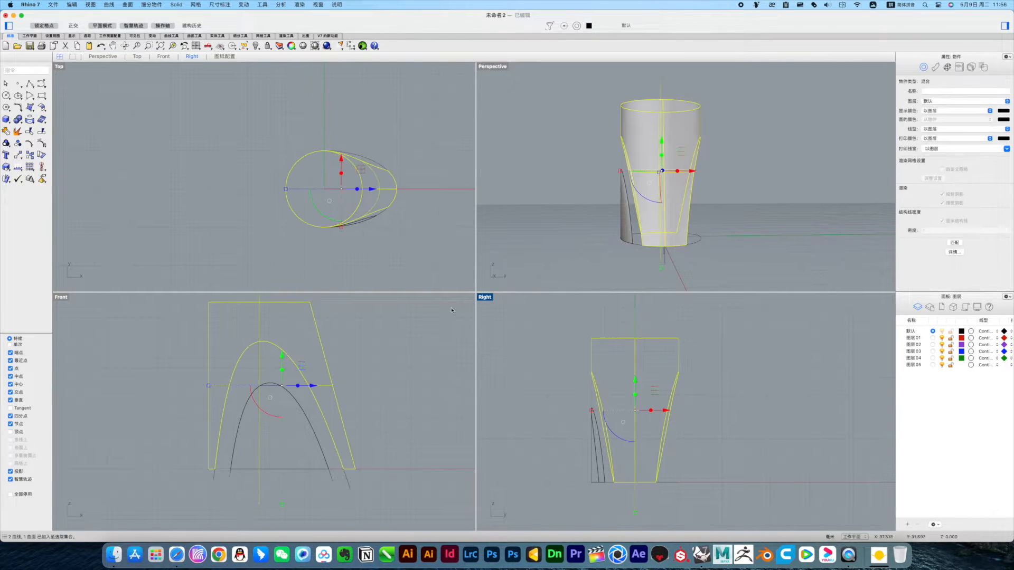
pyautogui.click(35, 145)
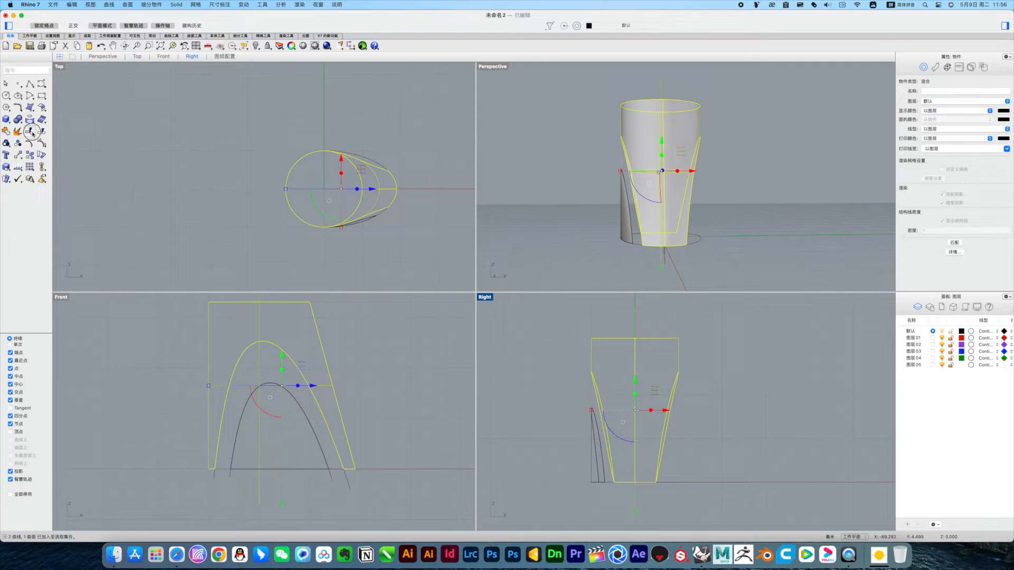
pyautogui.press('Return')
pyautogui.click(679, 361)
pyautogui.click(705, 358)
pyautogui.rightClick(705, 358)
pyautogui.moveTo(718, 225); pyautogui.dragTo(765, 224, button='right')
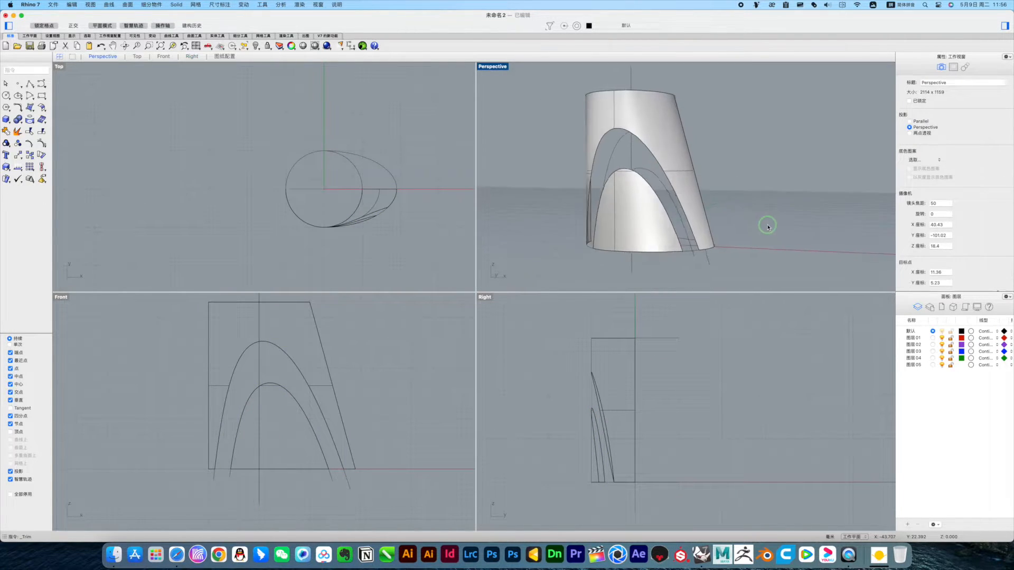
# - Turn on the control points of the front inner arch panel and shrink its trimmed surface
pyautogui.click(635, 227)
pyautogui.moveTo(707, 258); pyautogui.dragTo(681, 271, button='right')
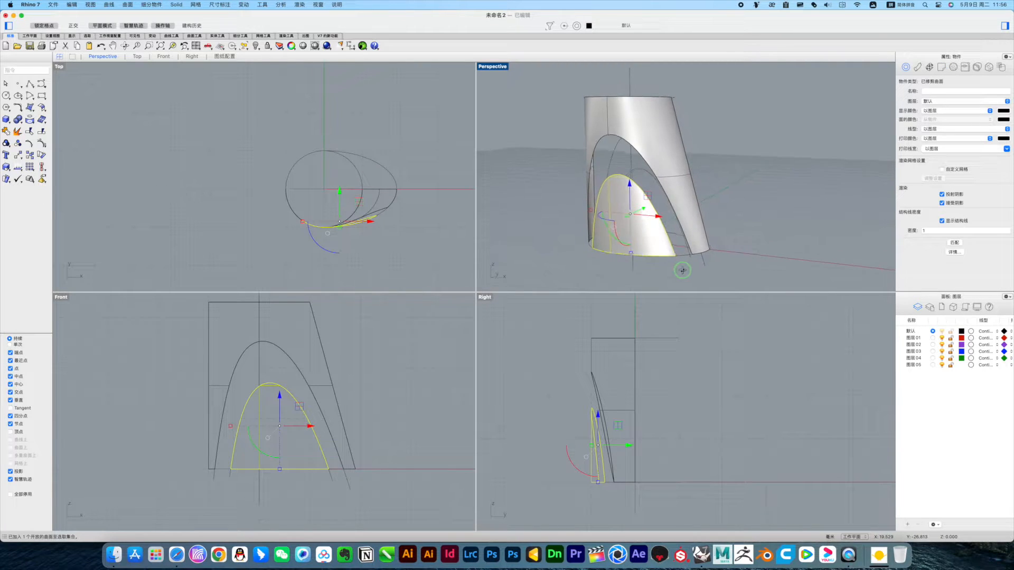
pyautogui.click(45, 146)
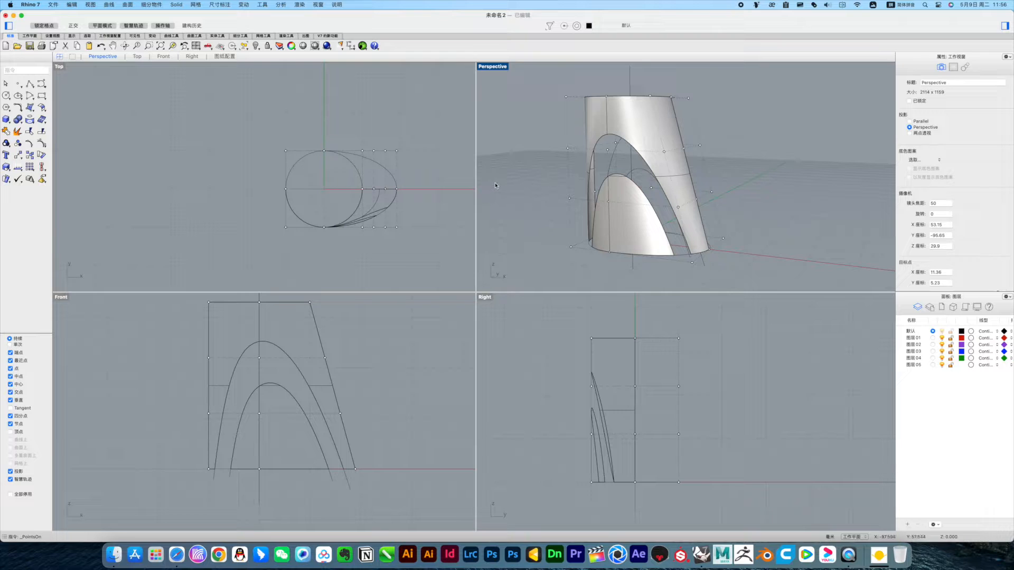
pyautogui.click(633, 123)
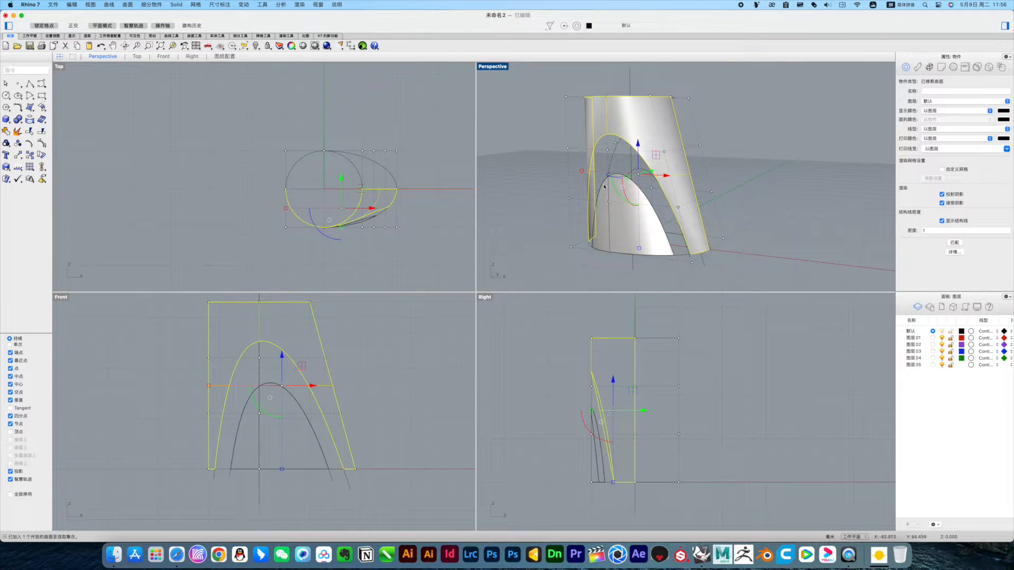
pyautogui.click(622, 217)
pyautogui.click(42, 108)
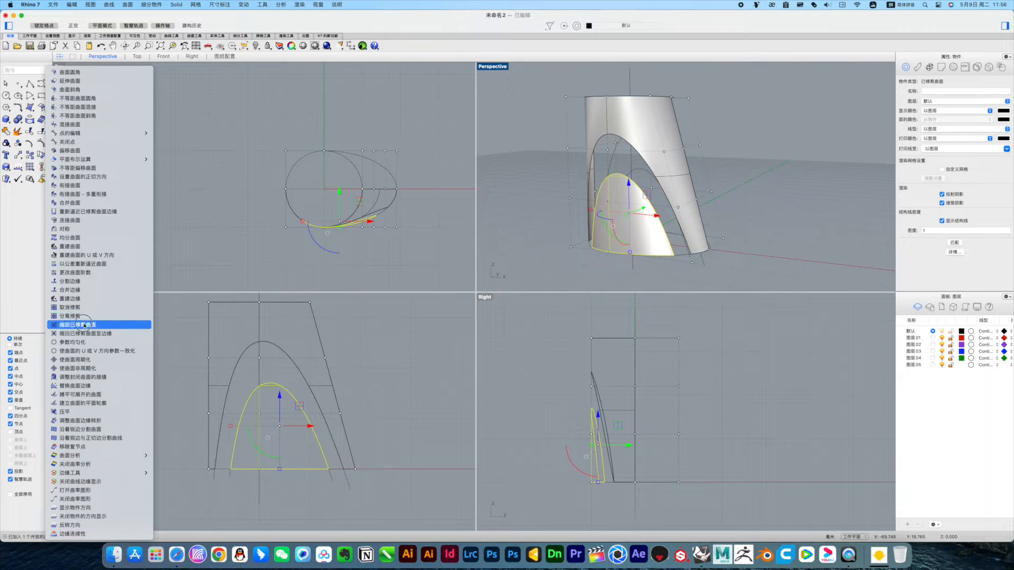
pyautogui.click(85, 325)
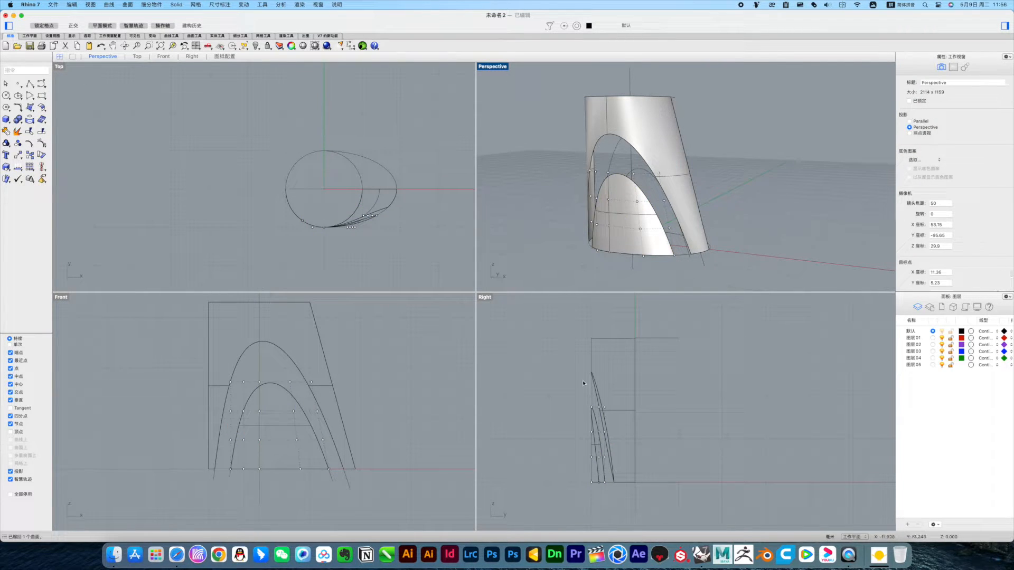
# - Move the inner arch panel's upper two rows of control points inward in the Right view, shifting the topmost row further
pyautogui.click(584, 410)
pyautogui.scroll(3, 578, 407)
pyautogui.moveTo(577, 389); pyautogui.dragTo(660, 469)
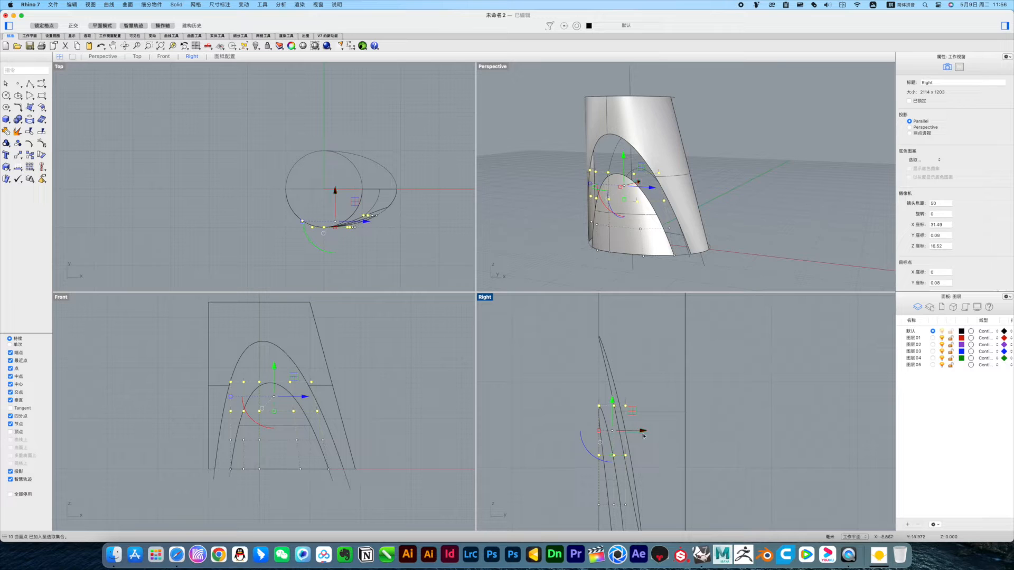
pyautogui.moveTo(644, 431)
pyautogui.mouseDown()
pyautogui.moveTo(662, 431)
pyautogui.moveTo(653, 431)
pyautogui.mouseUp()
pyautogui.moveTo(583, 383); pyautogui.dragTo(674, 412)
pyautogui.click(742, 423)
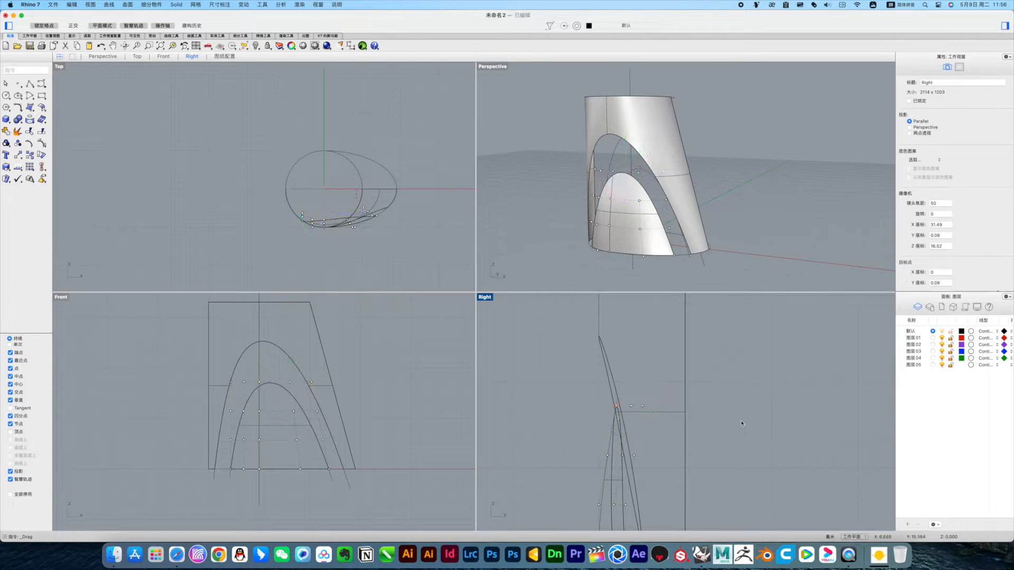
# - Try to shorten the body's base curve to the segment spanning the right-hand gap between the inner arch panel and the outer body
pyautogui.moveTo(755, 232)
pyautogui.mouseDown(button='right')
pyautogui.moveTo(733, 233)
pyautogui.moveTo(797, 238)
pyautogui.moveTo(765, 250)
pyautogui.mouseUp(button='right')
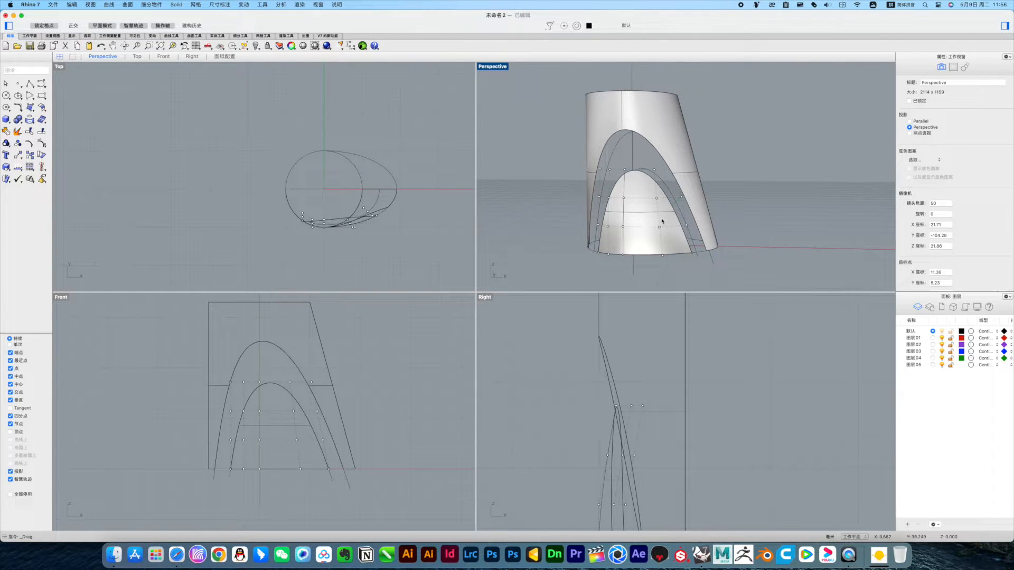
pyautogui.scroll(10, 726, 233)
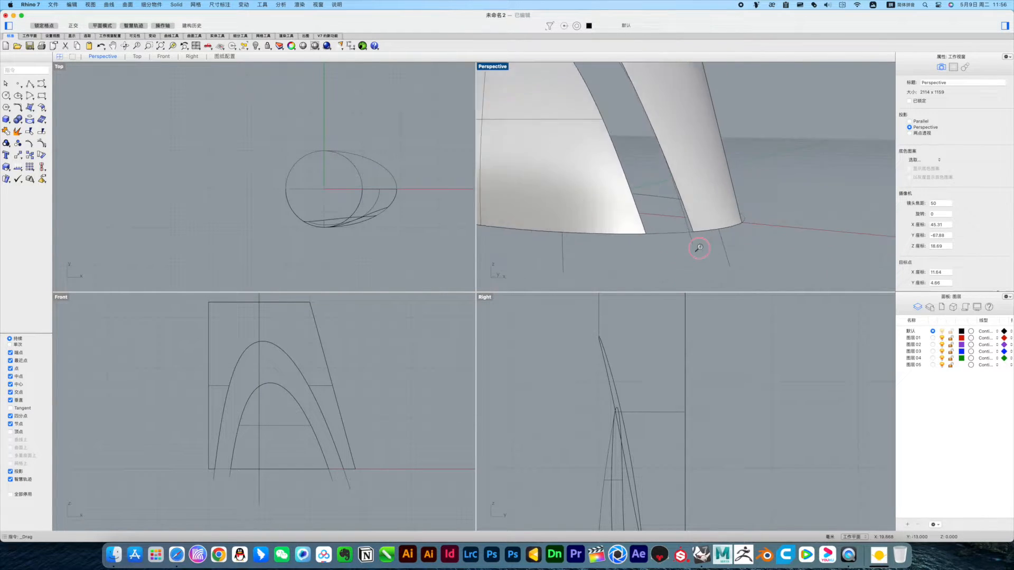
pyautogui.moveTo(698, 255)
pyautogui.mouseDown(button='right')
pyautogui.moveTo(686, 233)
pyautogui.moveTo(696, 238)
pyautogui.mouseUp(button='right')
pyautogui.click(664, 220)
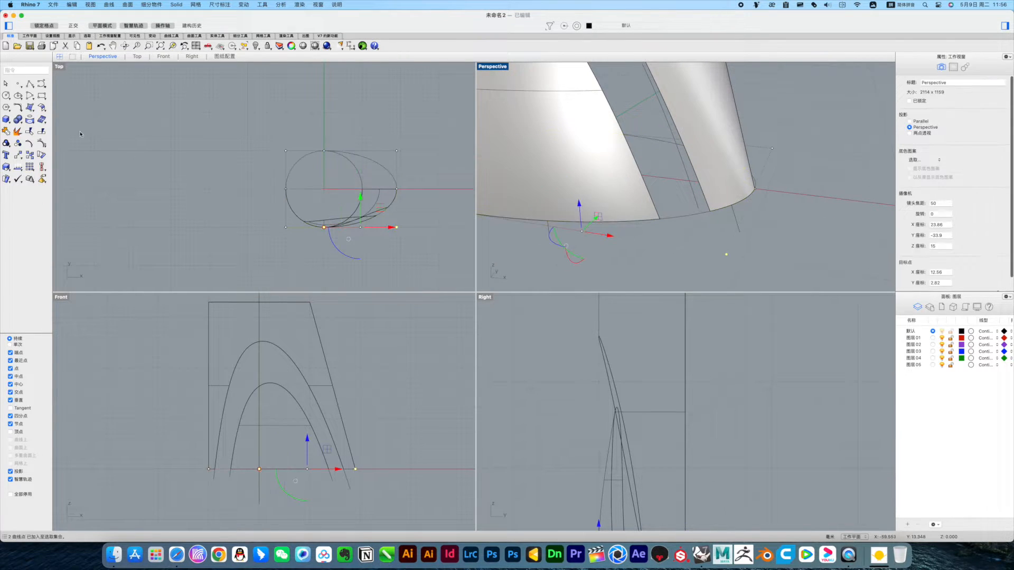
pyautogui.click(18, 107)
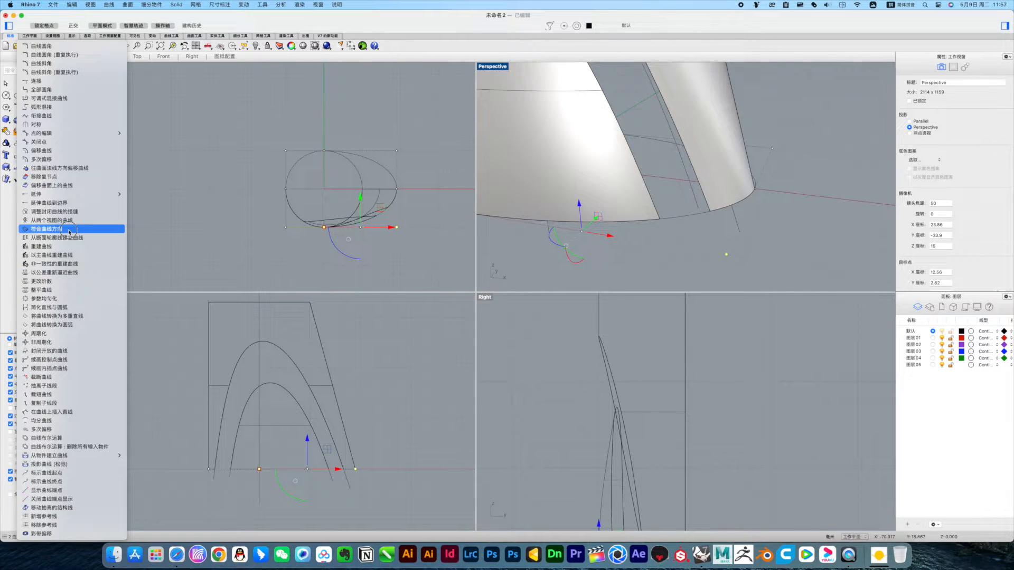
pyautogui.click(52, 396)
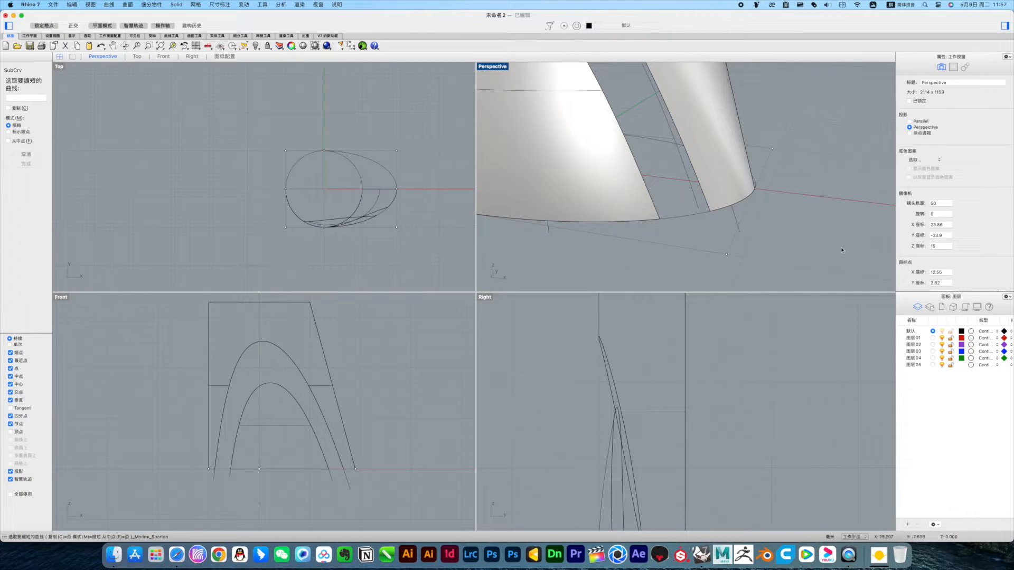
pyautogui.click(671, 222)
pyautogui.click(716, 215)
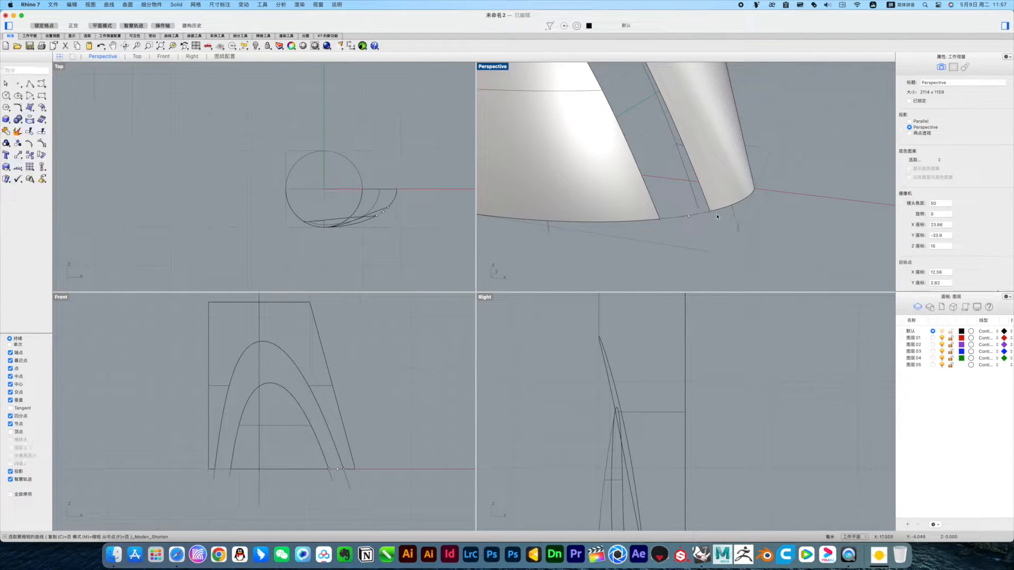
pyautogui.click(692, 214)
pyautogui.click(708, 228)
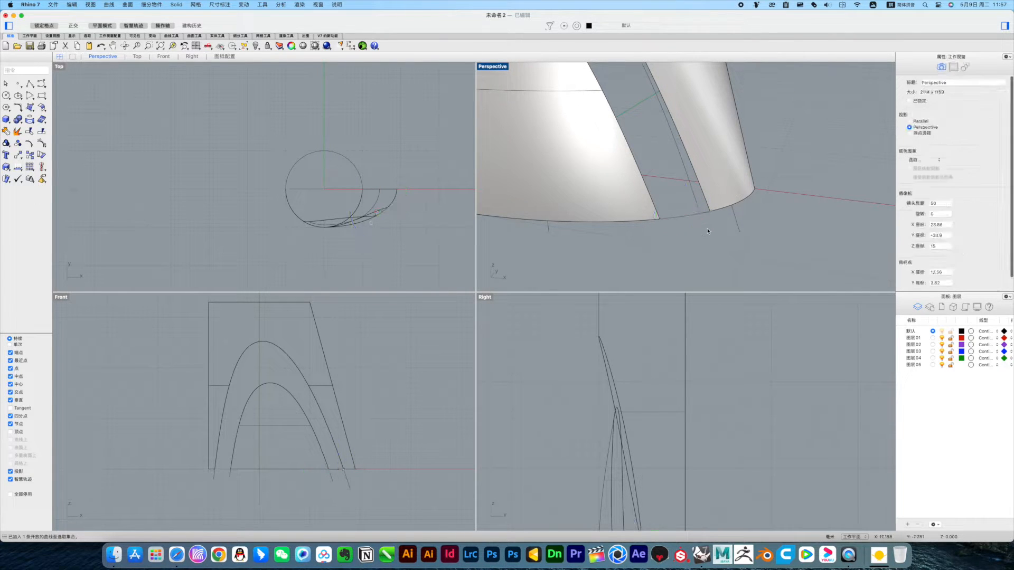
# - Cancel the repeated shorten command and undo the shortening of the base curve
pyautogui.scroll(-4, 659, 208)
pyautogui.moveTo(659, 209); pyautogui.dragTo(678, 209, button='right')
pyautogui.rightClick(678, 209)
pyautogui.moveTo(530, 249); pyautogui.dragTo(554, 241, button='right')
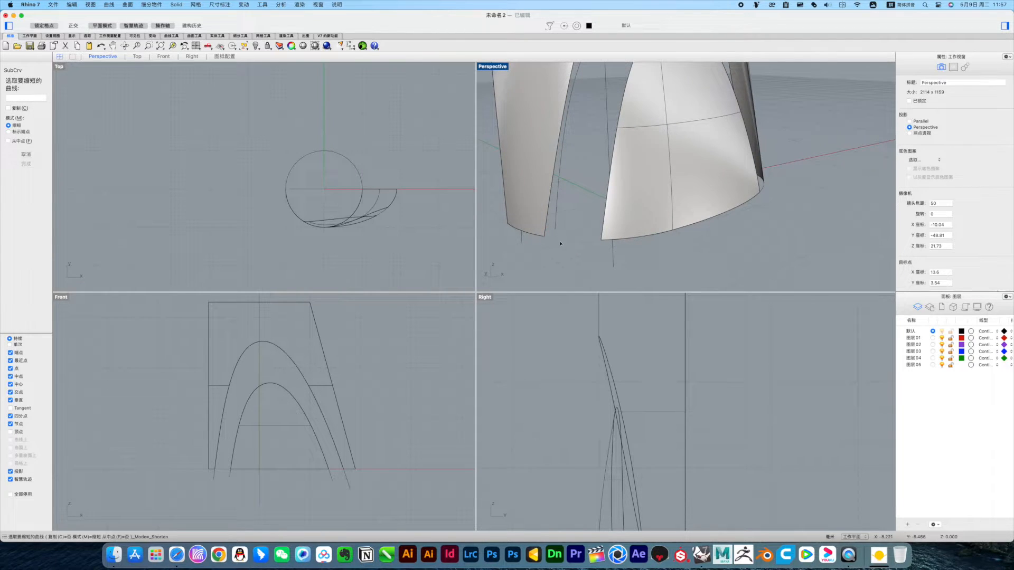
pyautogui.moveTo(748, 238); pyautogui.dragTo(745, 243, button='right')
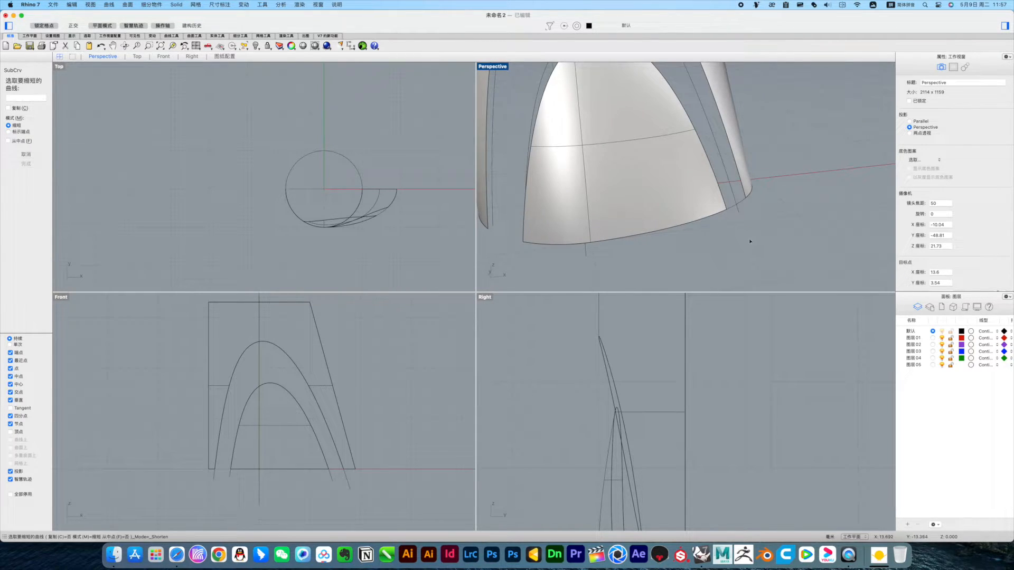
pyautogui.press('Escape')
pyautogui.press('super+z')
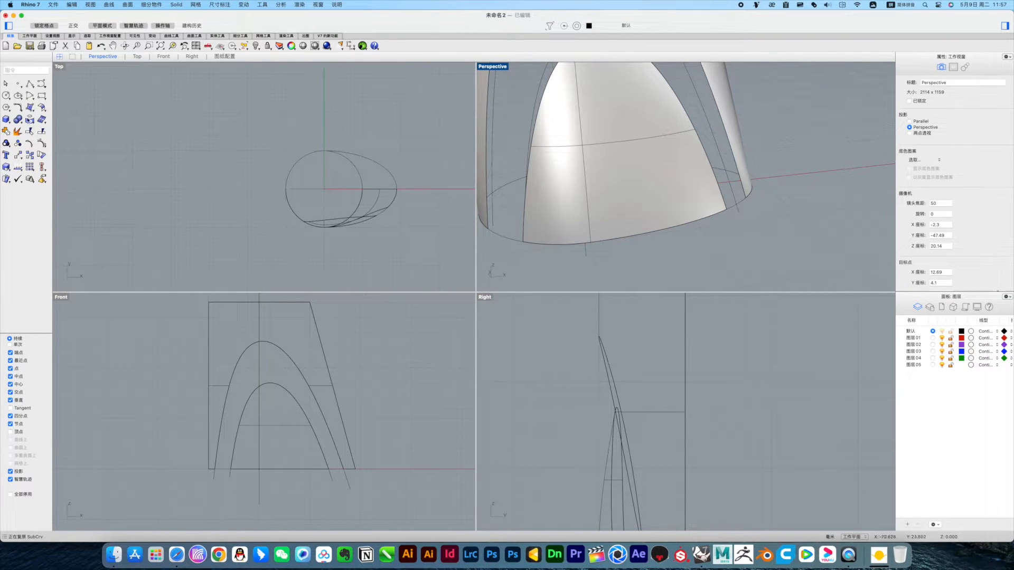
# - Delete the base curve's segment across the right-hand gap, from the inner arch panel's corner to the outer body's corner
pyautogui.click(17, 108)
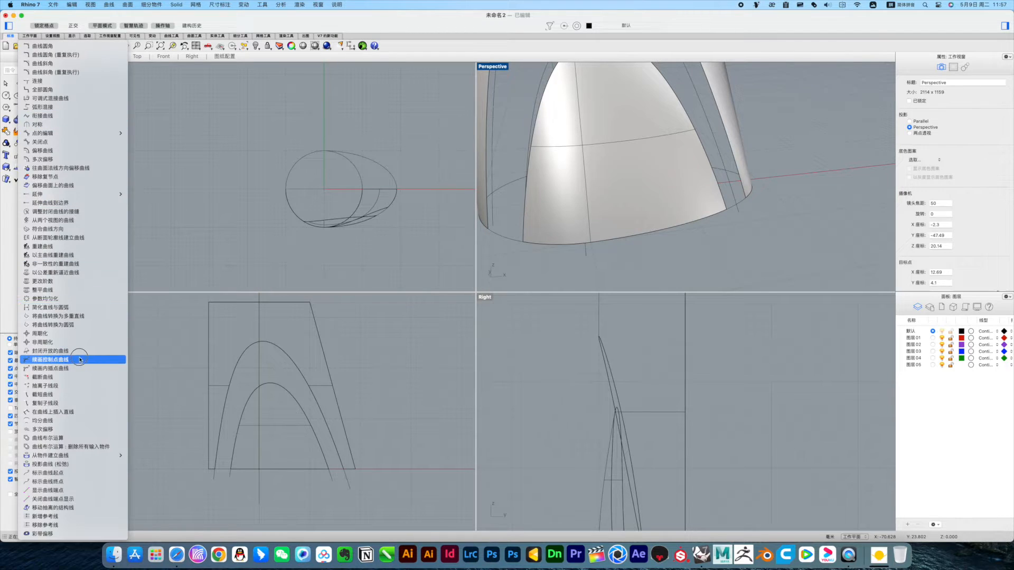
pyautogui.click(46, 378)
pyautogui.scroll(5, 687, 212)
pyautogui.scroll(2, 690, 203)
pyautogui.click(670, 227)
pyautogui.click(672, 225)
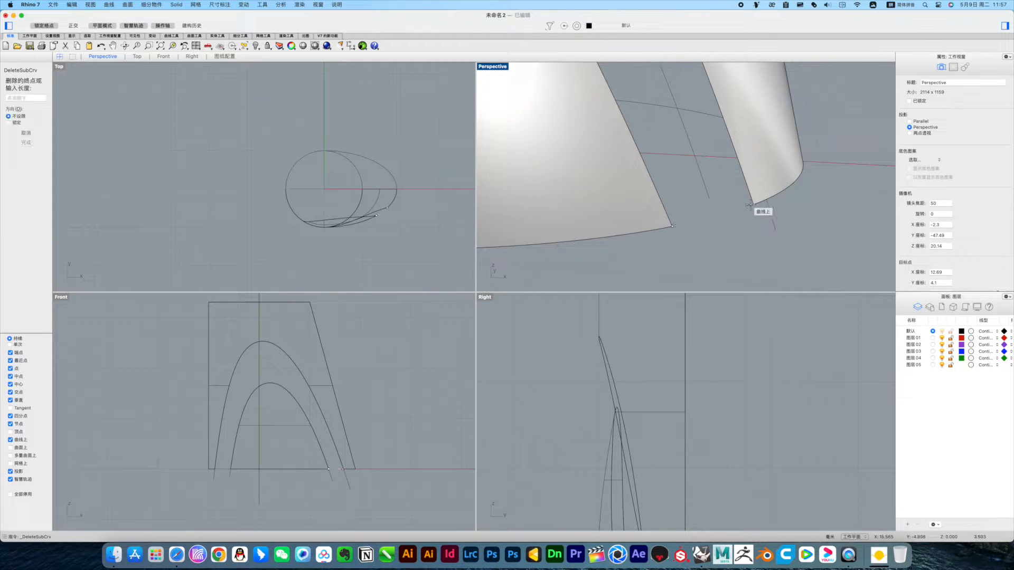
pyautogui.click(750, 205)
# - Delete the base curve's segment across the left-hand gap between the outer body's corner and the inner arch panel's corner
pyautogui.moveTo(740, 226); pyautogui.dragTo(609, 200, button='right')
pyautogui.rightClick(574, 259)
pyautogui.click(587, 259)
pyautogui.click(580, 261)
pyautogui.click(656, 254)
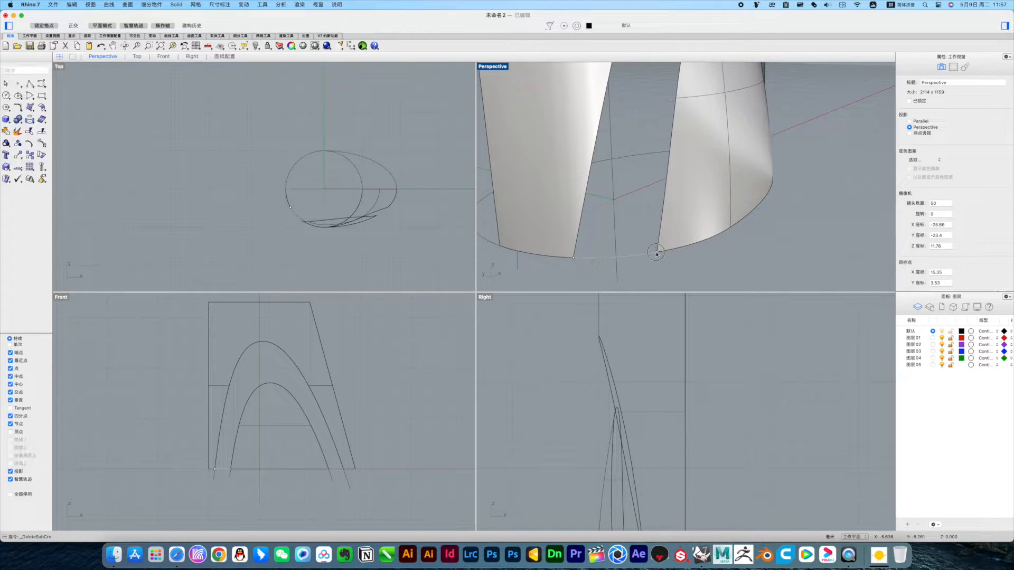
# - Bridge the left-hand gap in the base curve with an adjustable blend curve using curvature continuity at both ends
pyautogui.moveTo(664, 259)
pyautogui.mouseDown(button='right')
pyautogui.moveTo(676, 266)
pyautogui.moveTo(665, 260)
pyautogui.mouseUp(button='right')
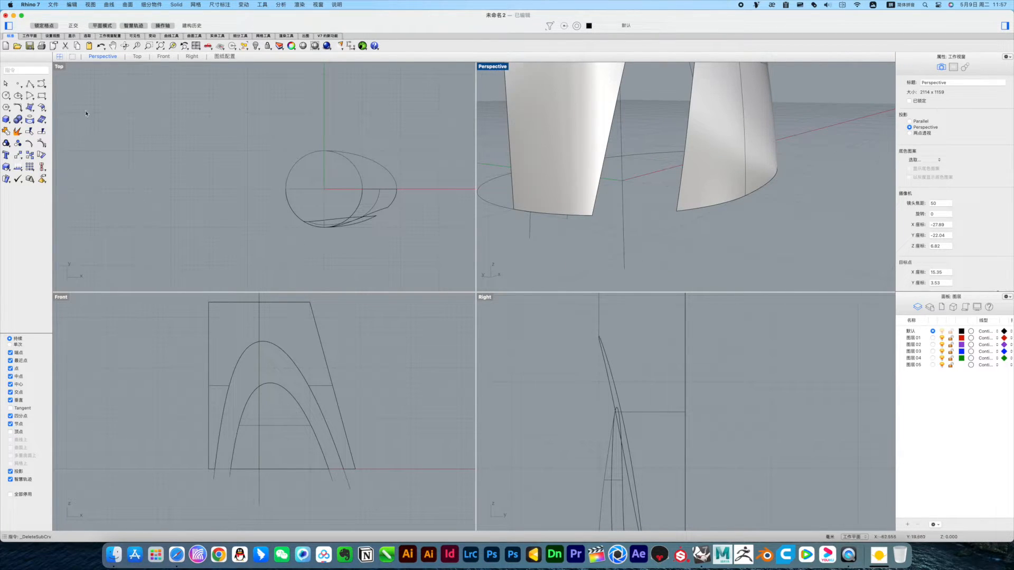
pyautogui.click(18, 107)
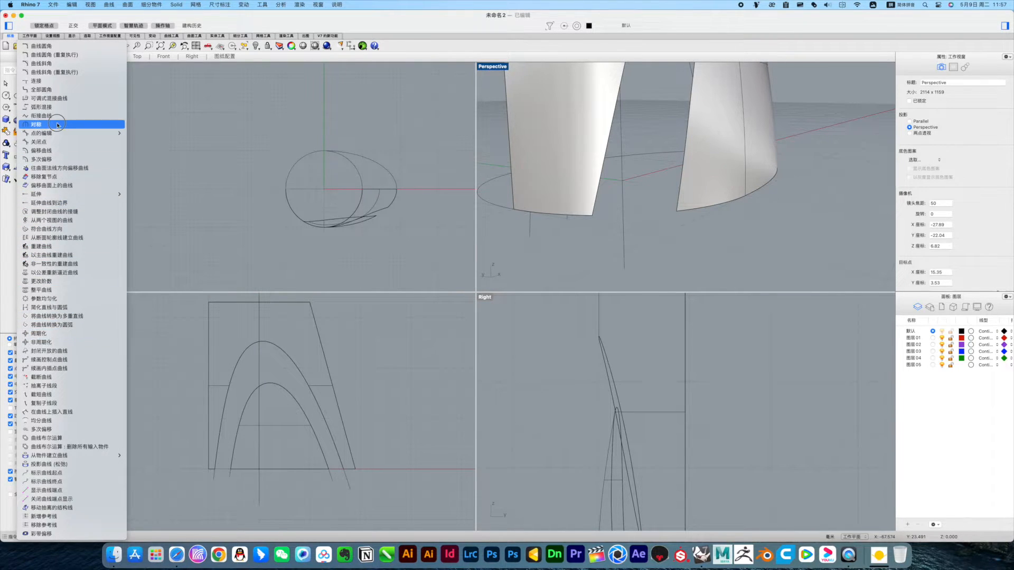
pyautogui.click(51, 106)
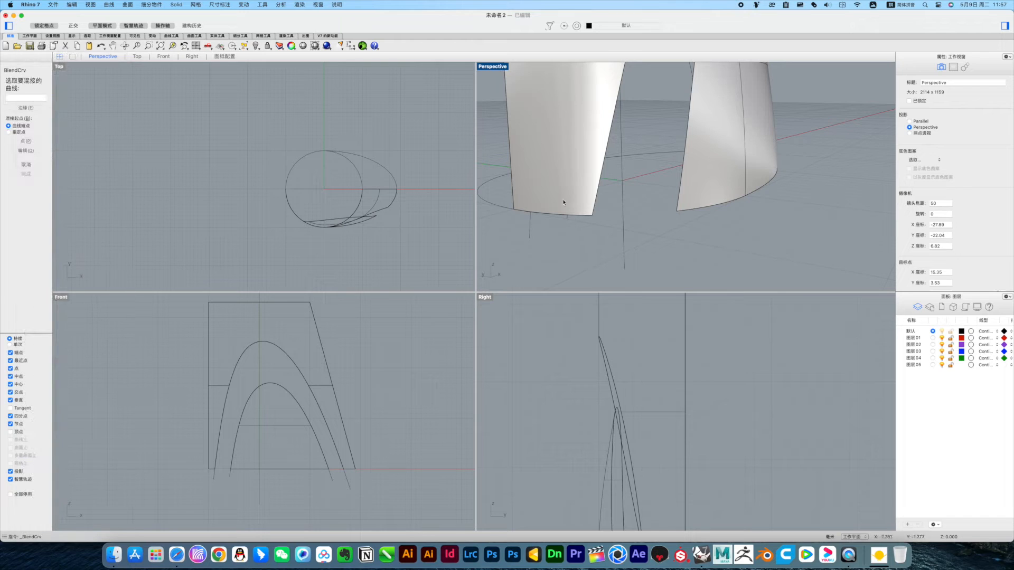
pyautogui.click(591, 217)
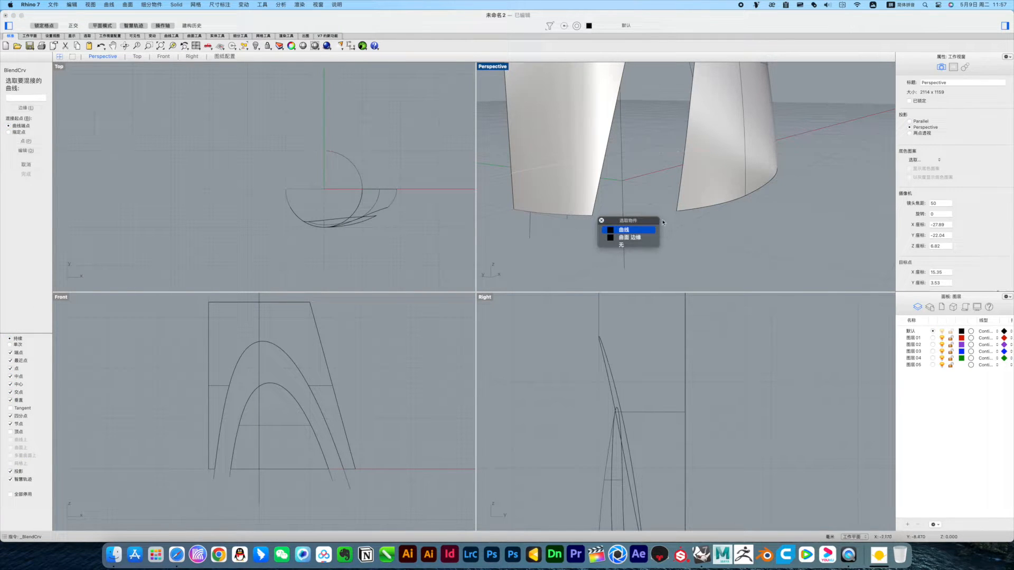
pyautogui.click(639, 231)
pyautogui.click(678, 213)
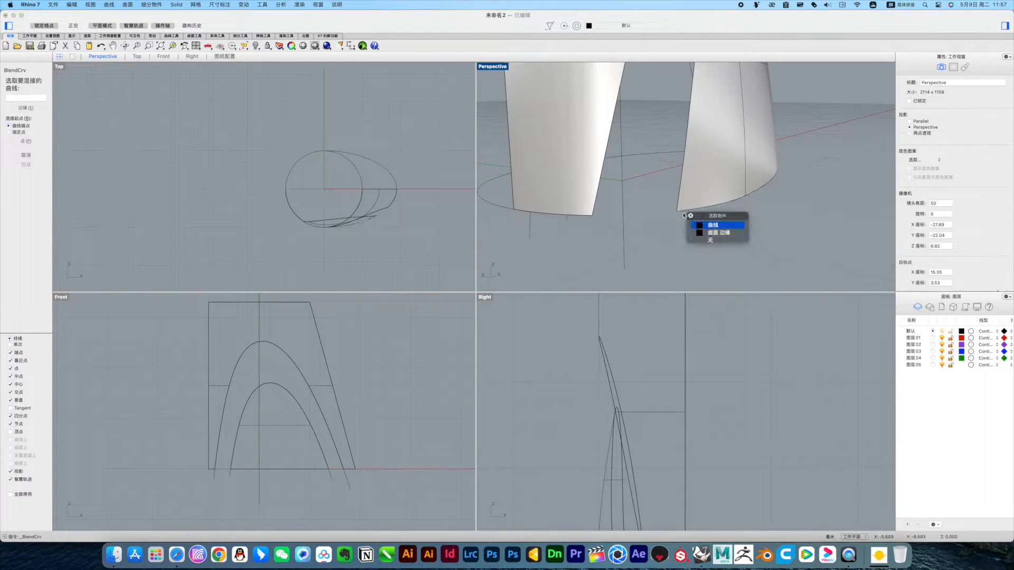
pyautogui.click(710, 225)
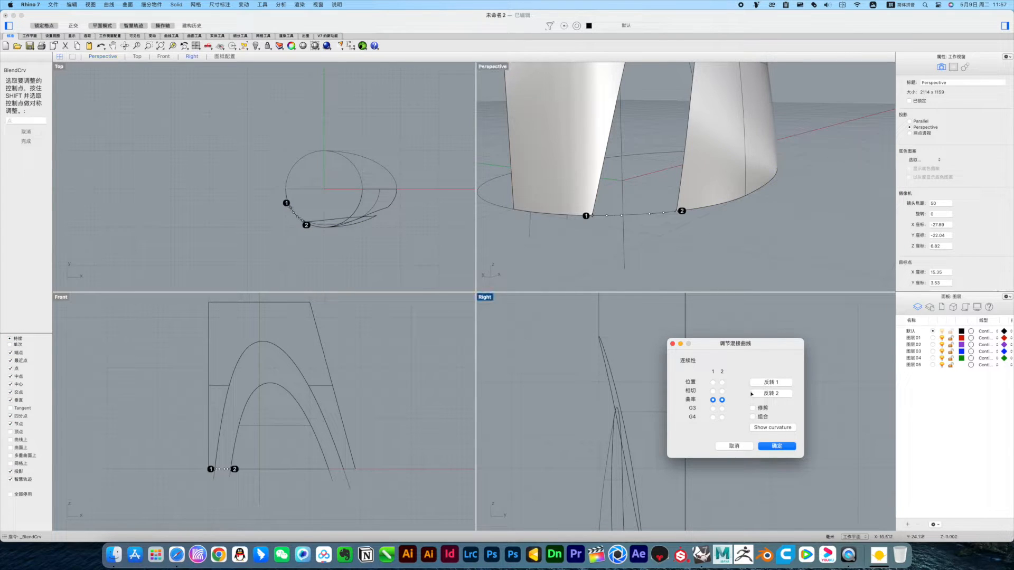
pyautogui.click(777, 446)
# - Bridge the right-hand gap in the base curve with an adjustable blend curve using curvature continuity at both ends
pyautogui.moveTo(750, 254); pyautogui.dragTo(630, 191, button='right')
pyautogui.press('Return')
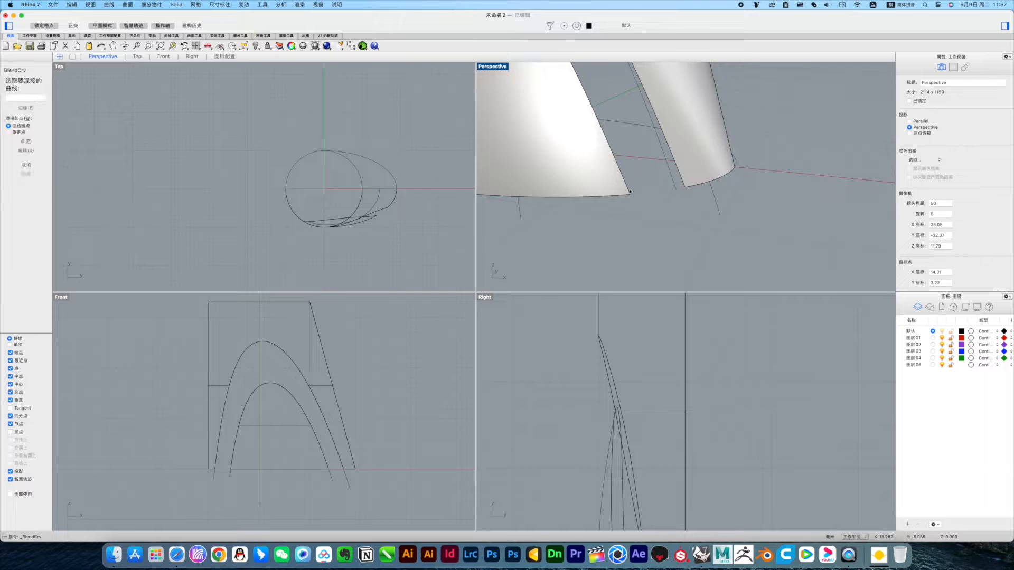
pyautogui.click(628, 196)
pyautogui.click(659, 215)
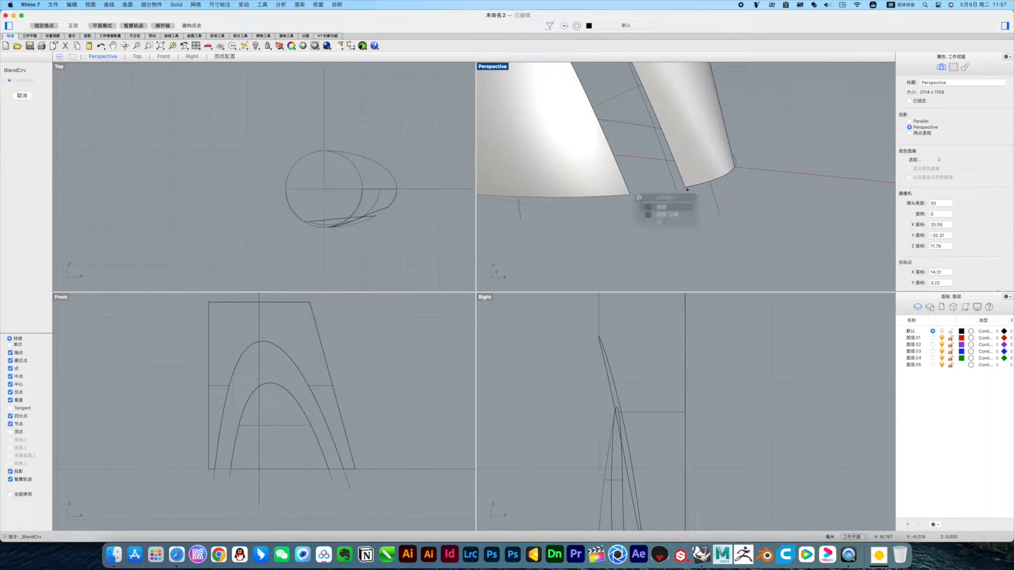
pyautogui.click(689, 188)
pyautogui.click(723, 200)
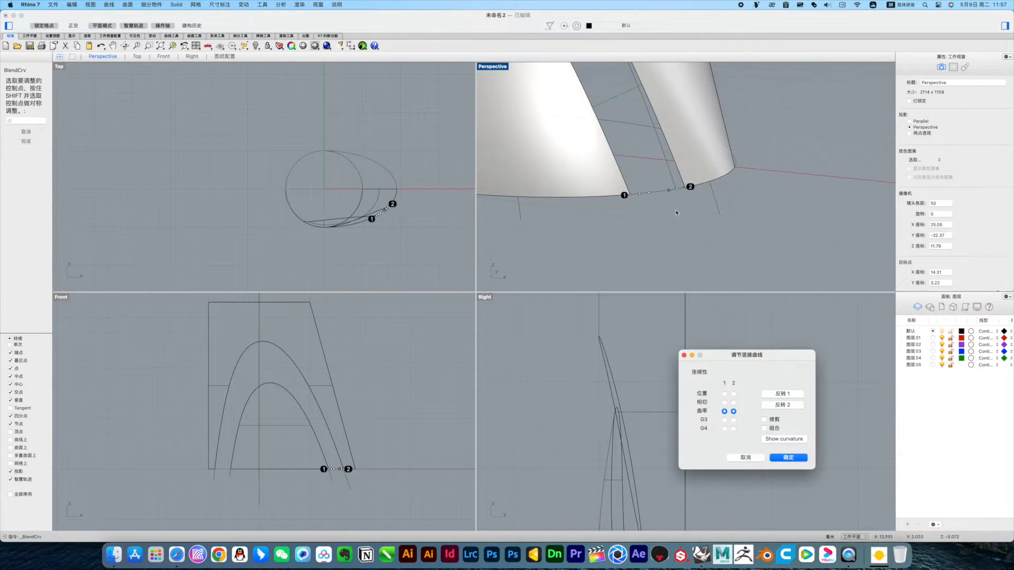
pyautogui.click(795, 456)
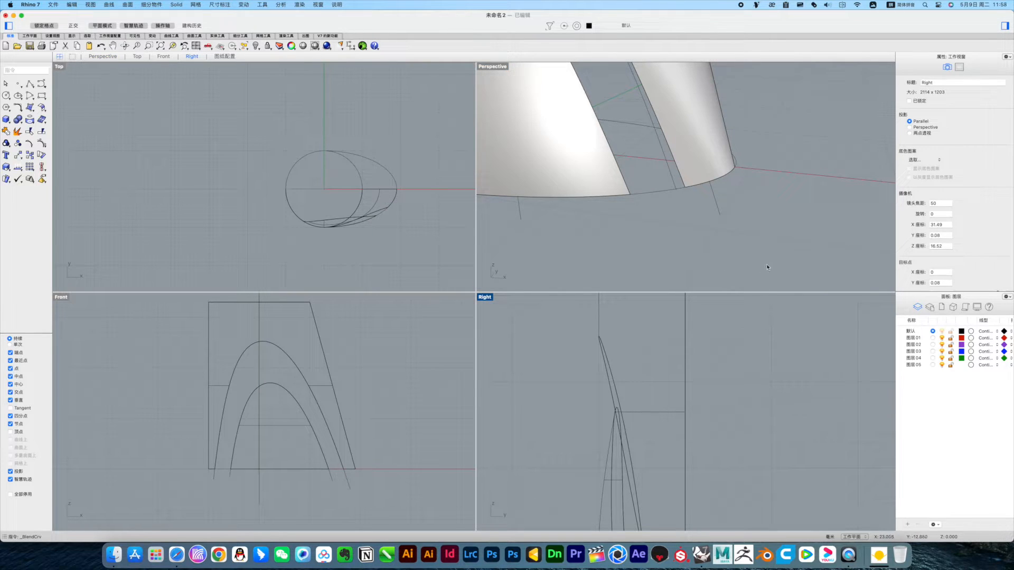
# - Draw a slanted straight line in the Front view from above the outer arch's apex to just below the inner arch's apex
pyautogui.moveTo(765, 264); pyautogui.dragTo(772, 260, button='right')
pyautogui.hotkey('ctrl', 'm')
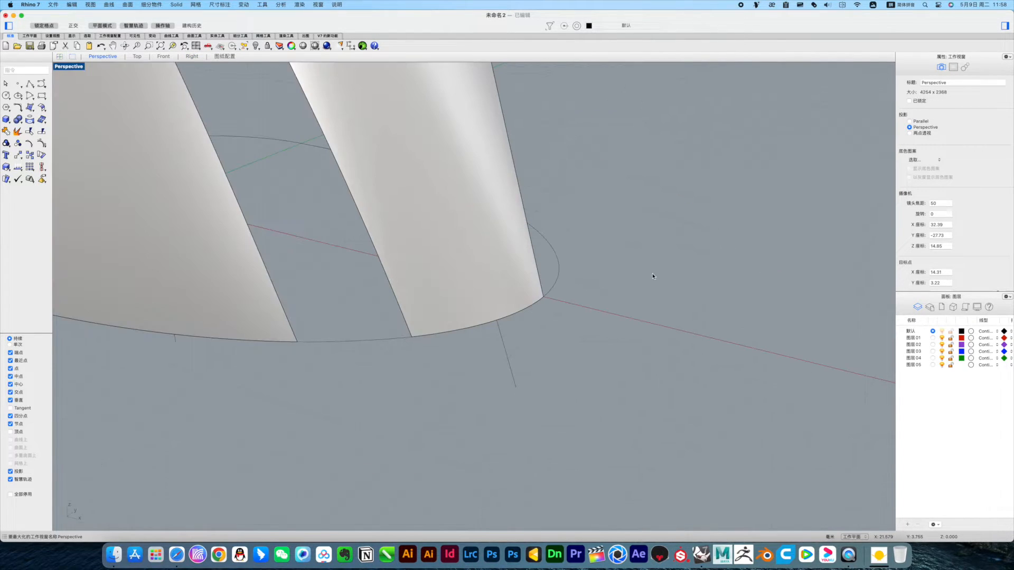
pyautogui.moveTo(636, 260)
pyautogui.mouseDown(button='right')
pyautogui.moveTo(654, 262)
pyautogui.moveTo(593, 255)
pyautogui.moveTo(627, 251)
pyautogui.mouseUp(button='right')
pyautogui.scroll(-15, 593, 256)
pyautogui.keyDown('shift'); pyautogui.moveTo(545, 192); pyautogui.dragTo(592, 295, button='right'); pyautogui.keyUp('shift')
pyautogui.scroll(10, 583, 276)
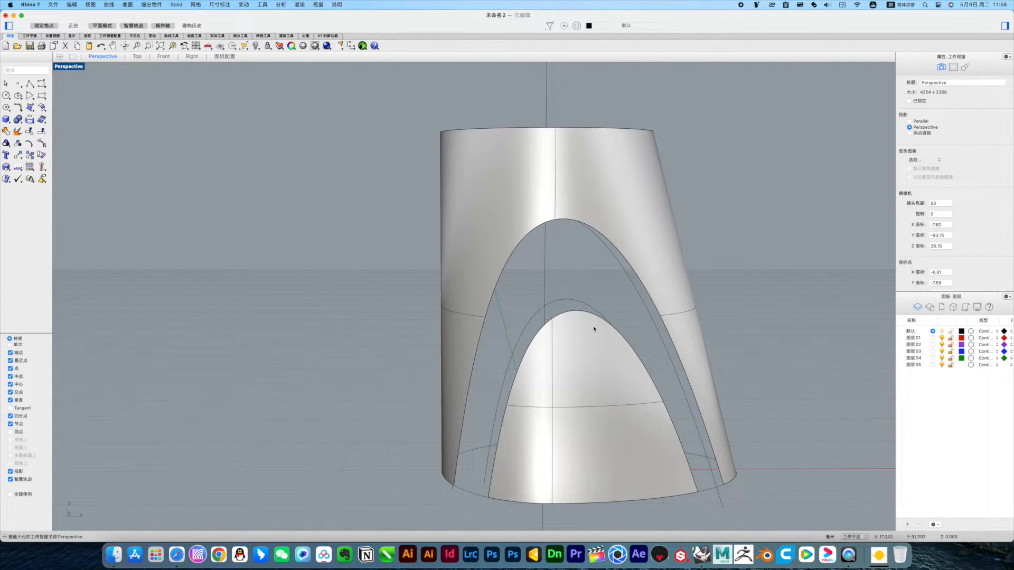
pyautogui.hotkey('ctrl', 'F2')
pyautogui.moveTo(511, 201); pyautogui.dragTo(515, 238, button='right')
pyautogui.click(30, 84)
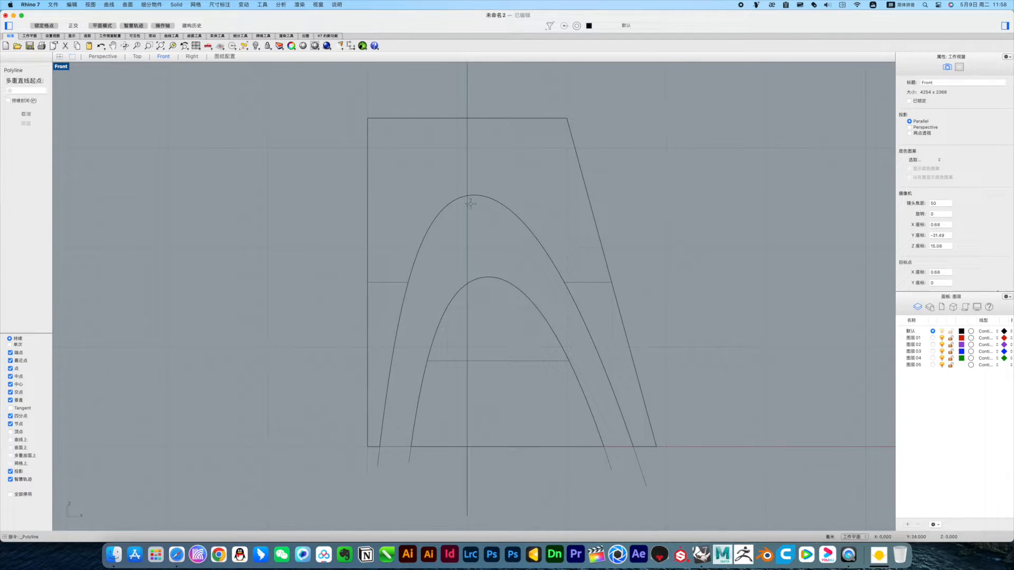
pyautogui.click(457, 168)
pyautogui.click(487, 297)
pyautogui.press('Return')
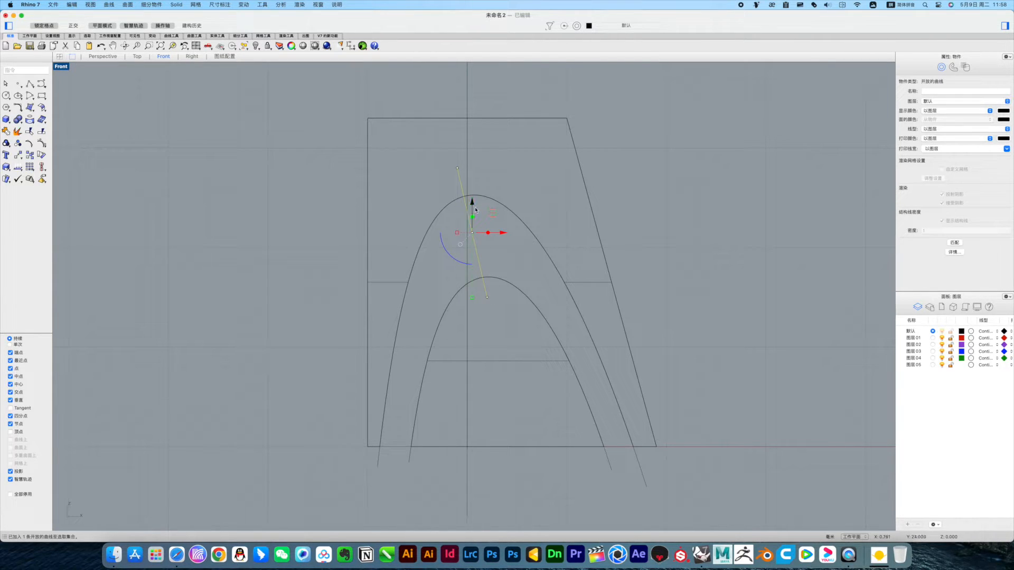
pyautogui.moveTo(474, 209); pyautogui.dragTo(496, 217)
pyautogui.click(504, 261)
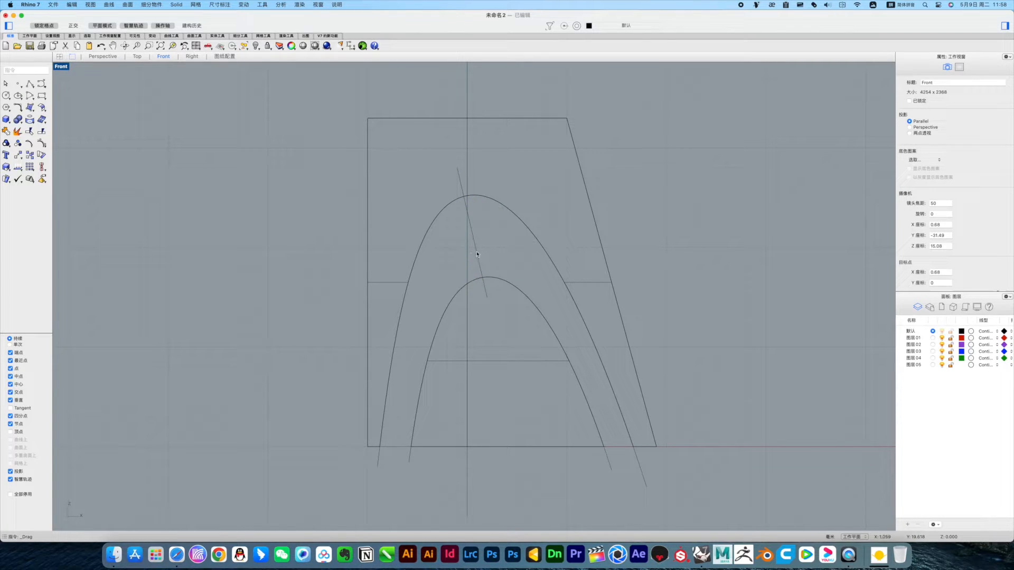
# - Project the slanted line onto the main body and the inner arch panel along the construction plane's Z direction, with the Loose option
pyautogui.click(477, 254)
pyautogui.click(507, 292)
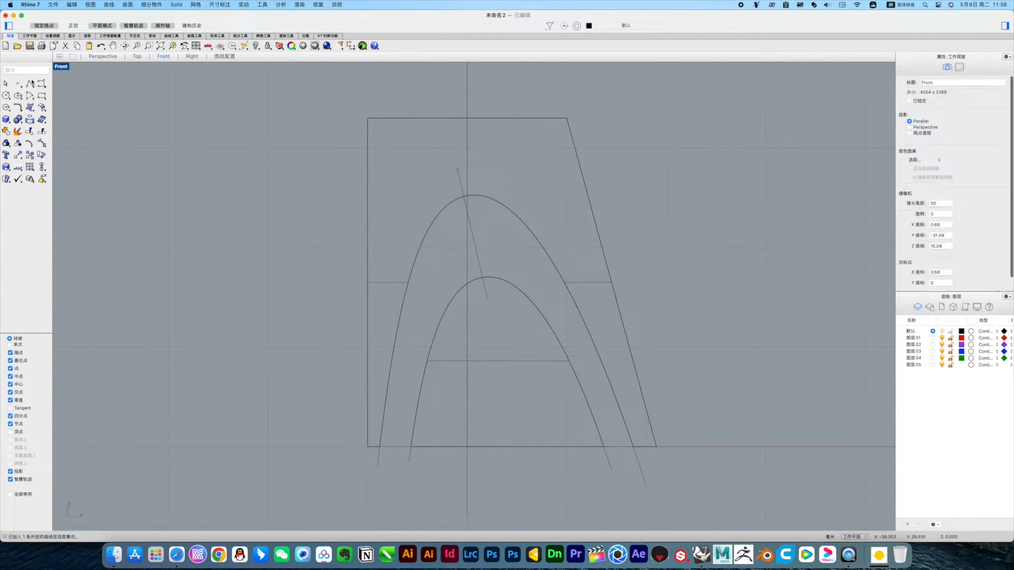
pyautogui.click(29, 122)
pyautogui.moveTo(30, 123); pyautogui.dragTo(60, 131)
pyautogui.press('Escape')
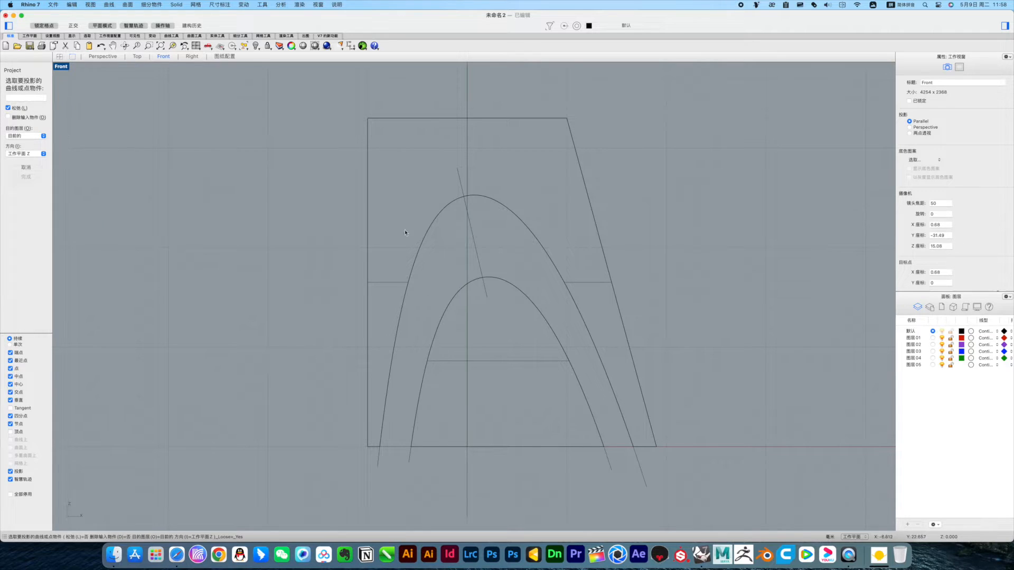
pyautogui.click(473, 238)
pyautogui.press('Return')
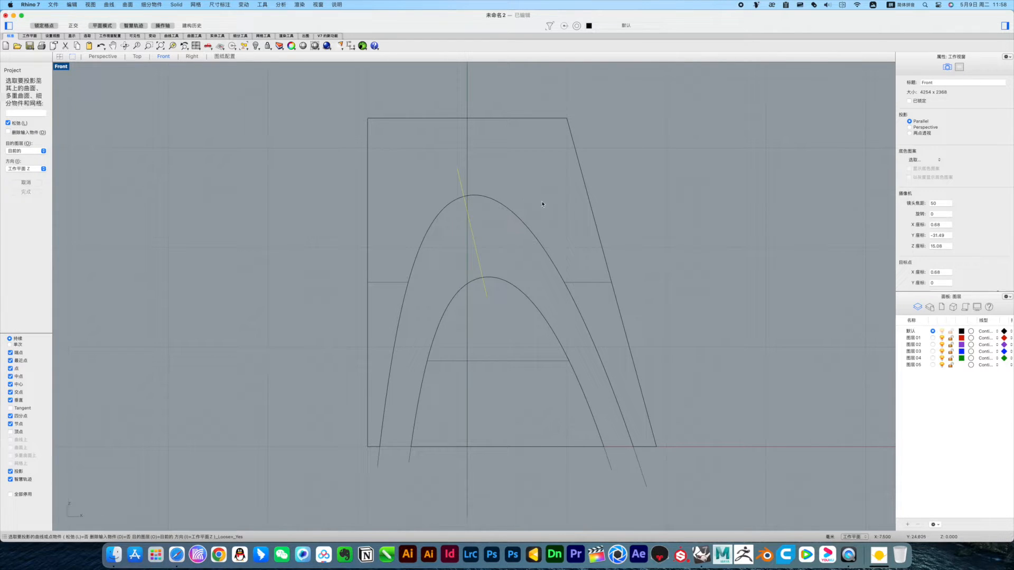
pyautogui.click(602, 253)
pyautogui.click(540, 316)
pyautogui.press('Return')
# - Delete the original slanted line, keeping only its projections on the main body and the inner arch panel
pyautogui.click(483, 248)
pyautogui.click(477, 246)
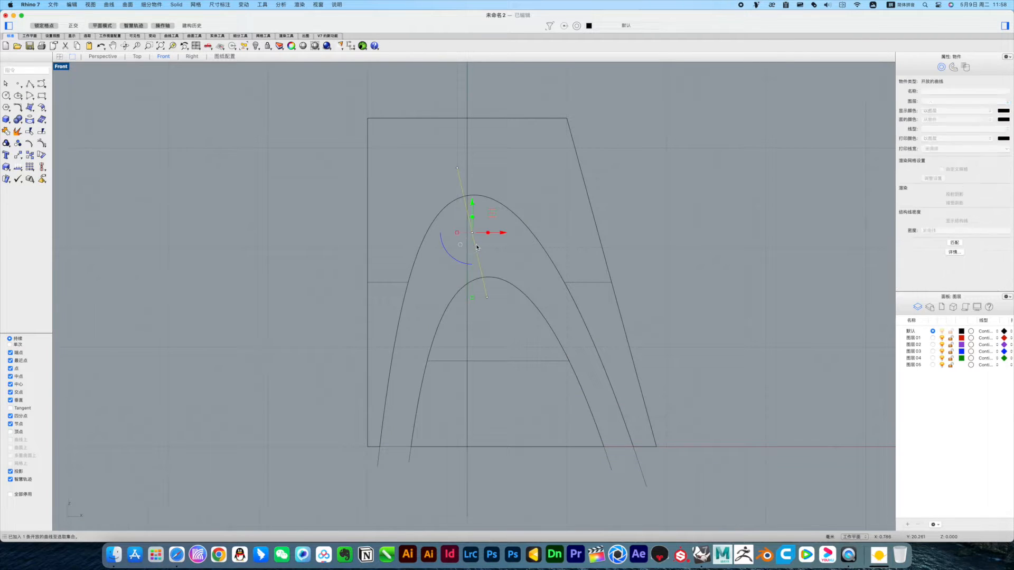
pyautogui.press('Delete')
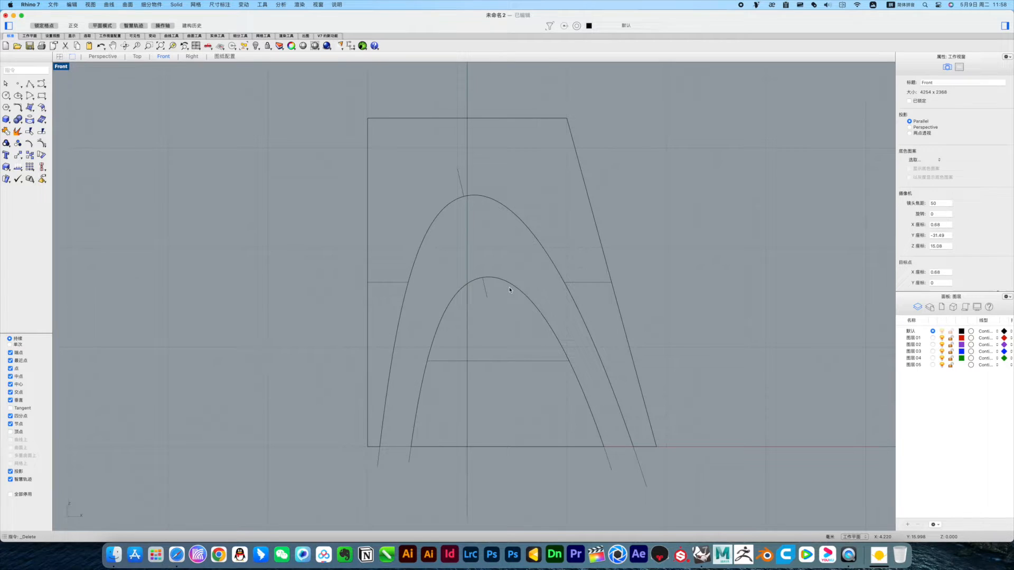
pyautogui.hotkey('ctrl', 'F4')
pyautogui.moveTo(586, 283); pyautogui.dragTo(557, 272, button='right')
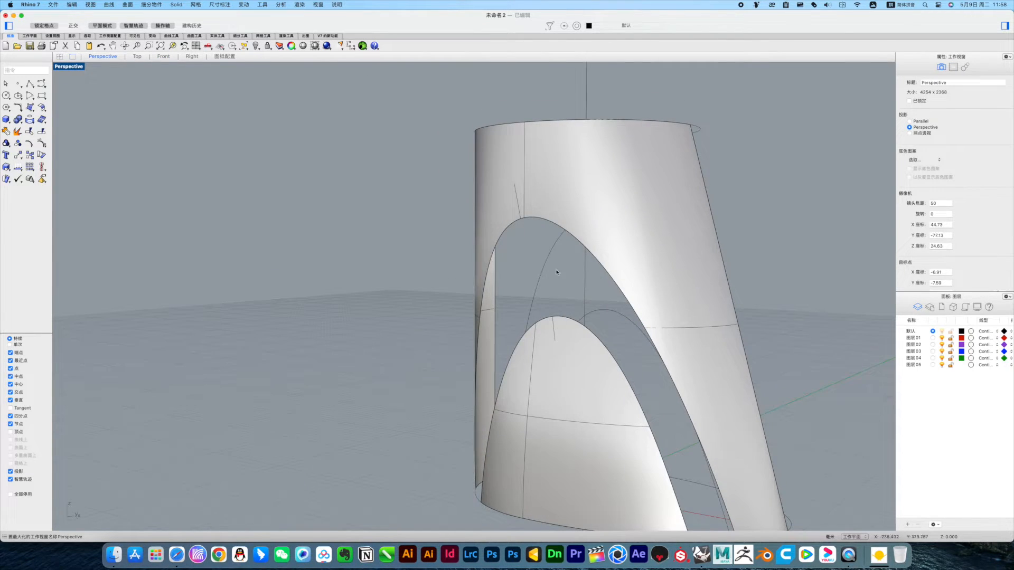
pyautogui.scroll(3, 557, 272)
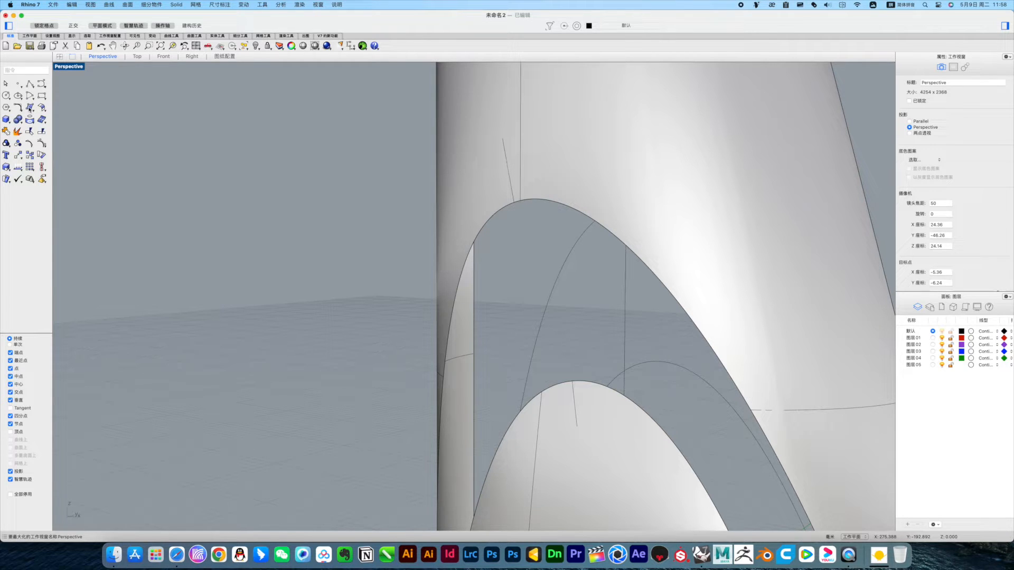
# - Bridge the projected lines on the main body and inner arch panel with an adjustable blend curve using curvature continuity at both ends
pyautogui.moveTo(17, 106); pyautogui.dragTo(58, 101)
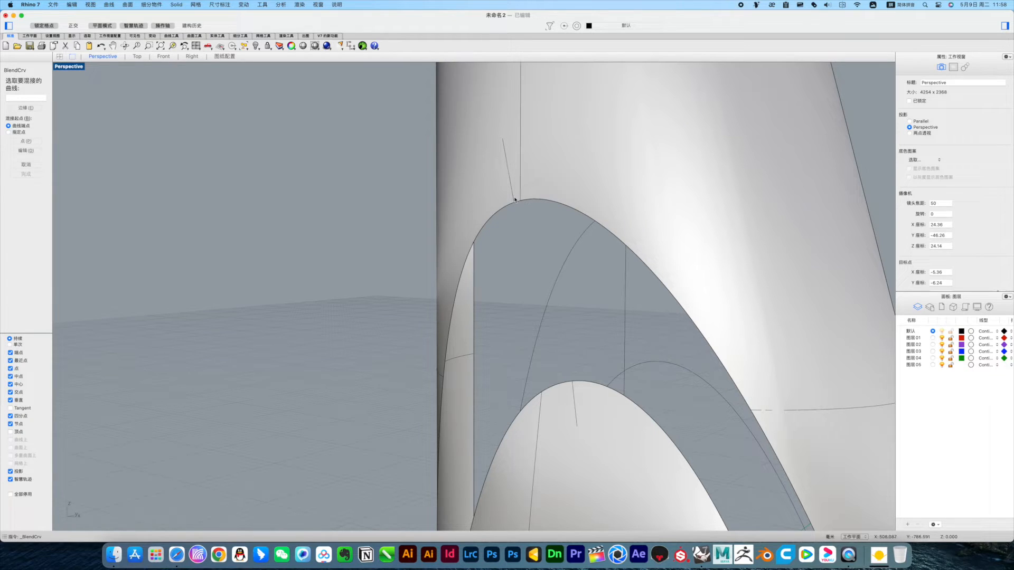
pyautogui.click(515, 200)
pyautogui.click(575, 389)
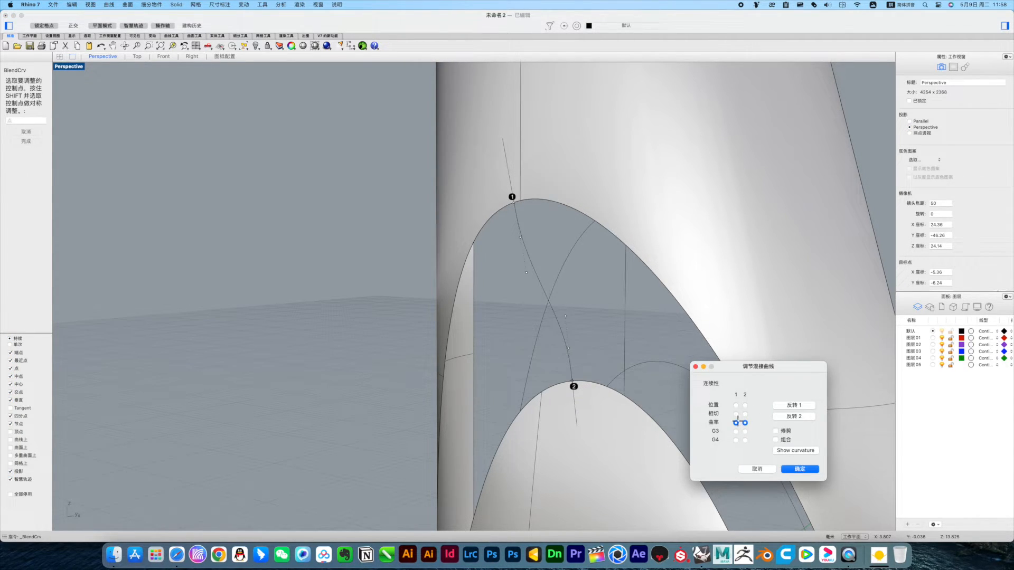
pyautogui.click(799, 468)
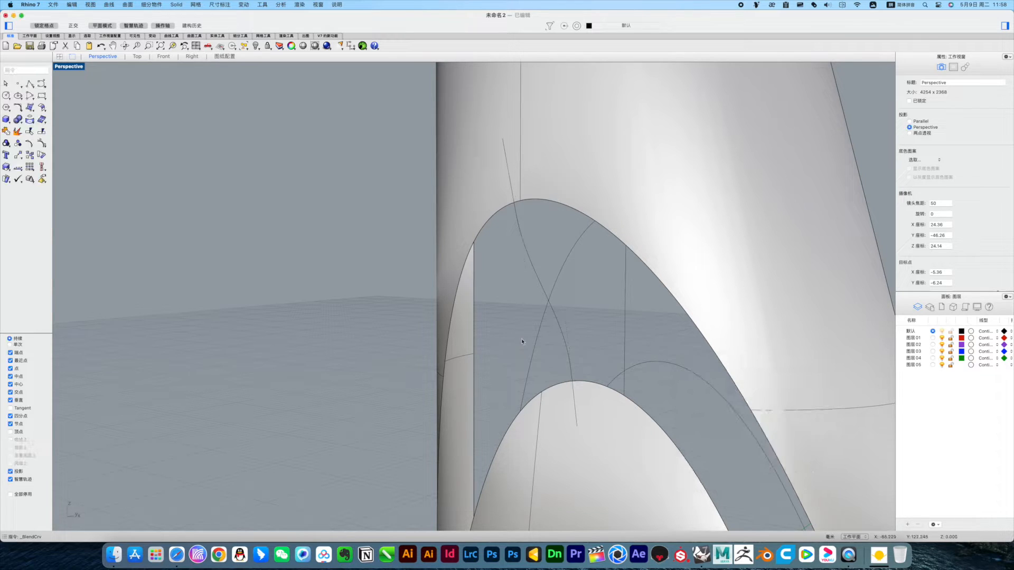
# - Rebuild the new blend curve between the two arches with more control points, deleting the input curve
pyautogui.scroll(-3, 569, 348)
pyautogui.click(563, 332)
pyautogui.moveTo(594, 338); pyautogui.dragTo(573, 336, button='right')
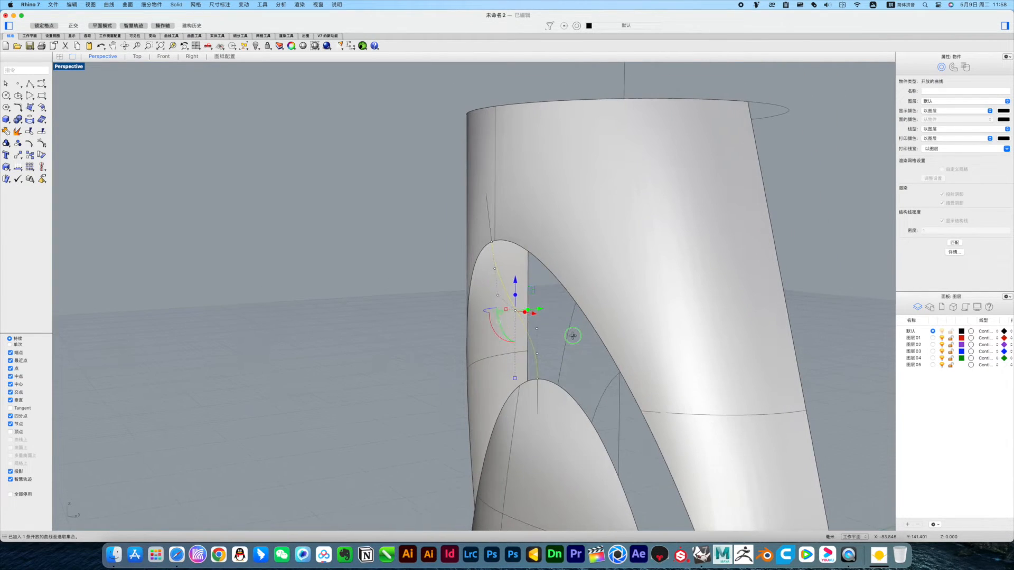
pyautogui.scroll(3, 515, 313)
pyautogui.scroll(-4, 515, 312)
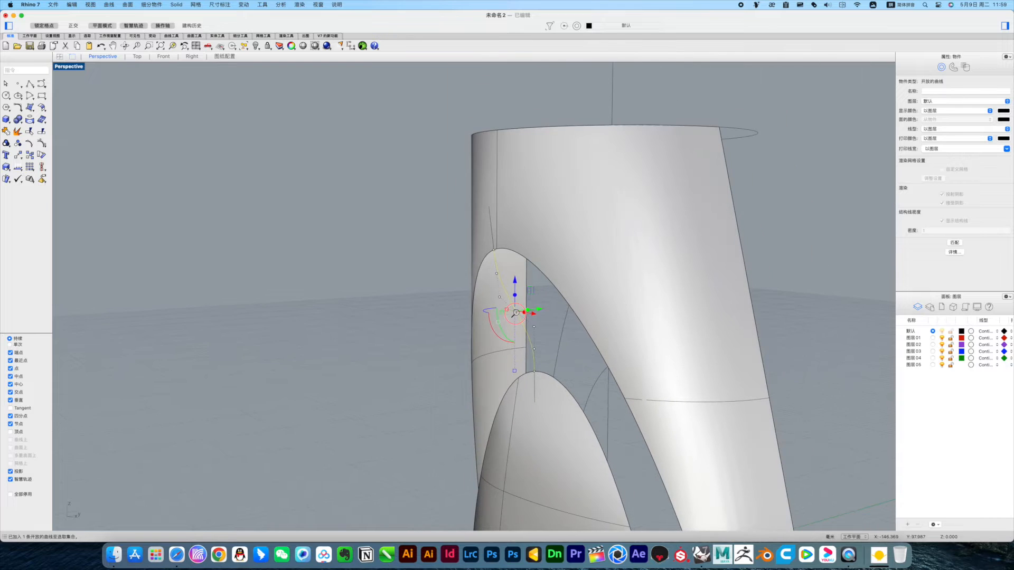
pyautogui.scroll(3, 516, 313)
pyautogui.scroll(-3, 507, 306)
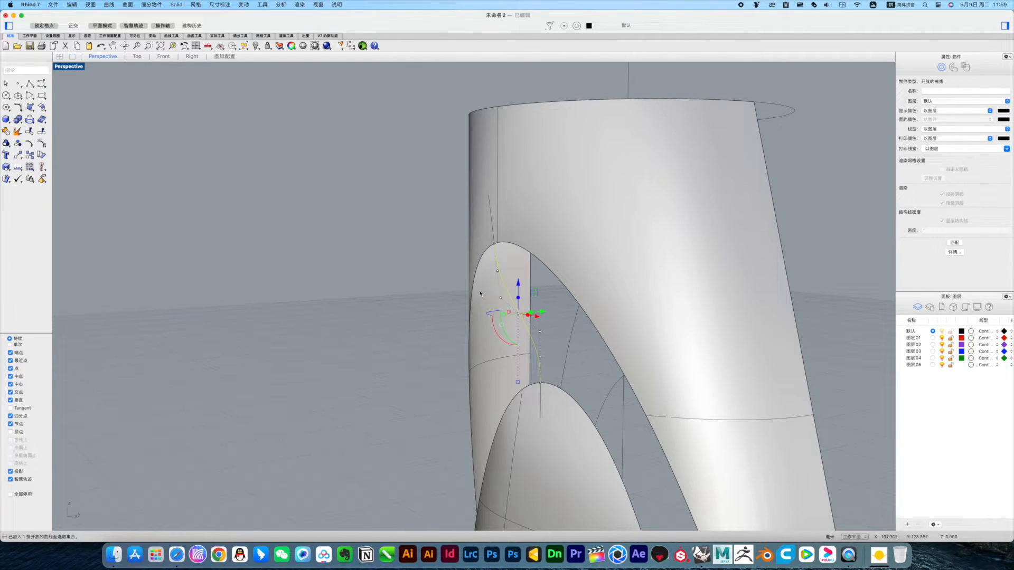
pyautogui.click(28, 109)
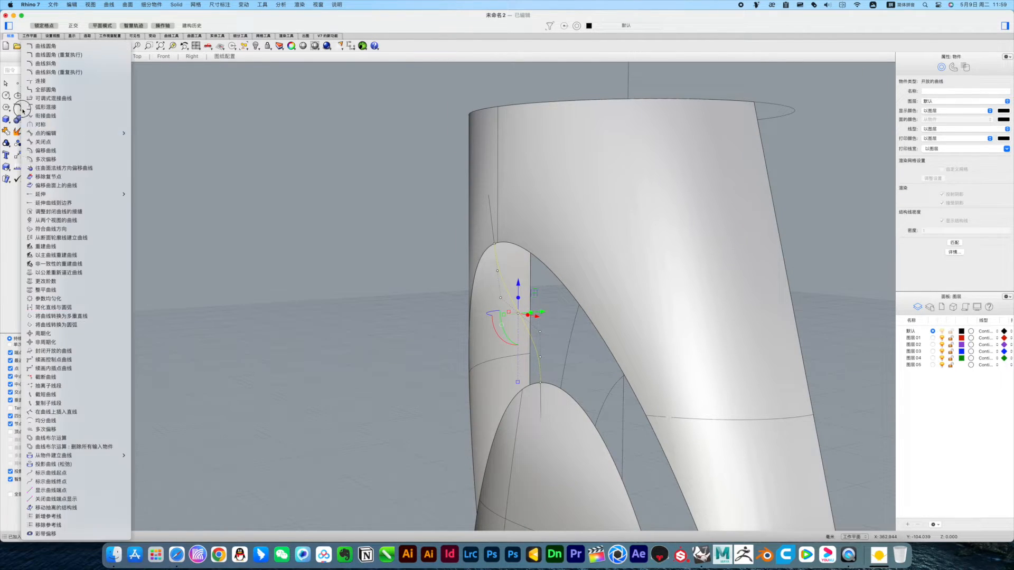
pyautogui.click(62, 248)
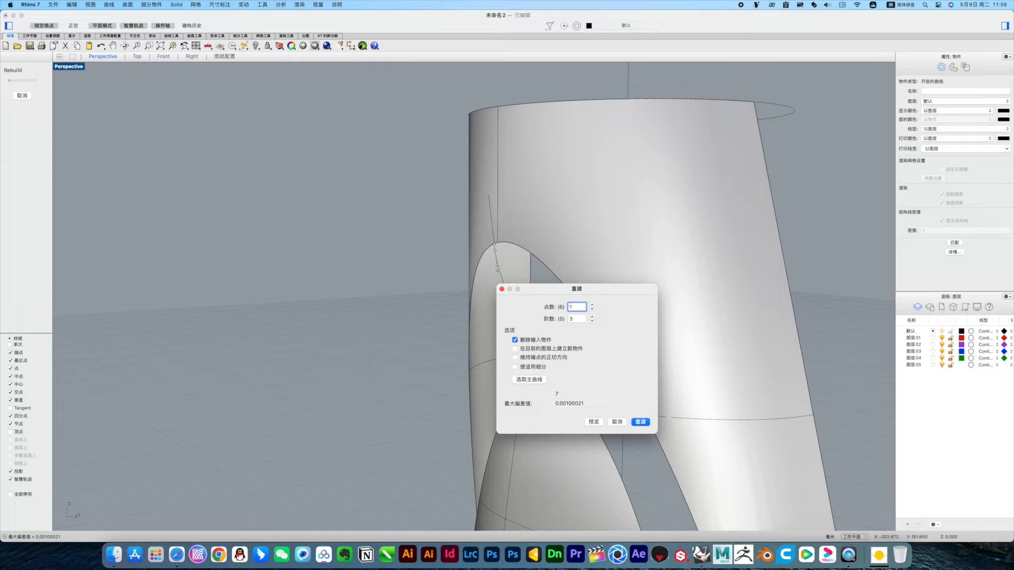
pyautogui.click(579, 317)
pyautogui.click(640, 422)
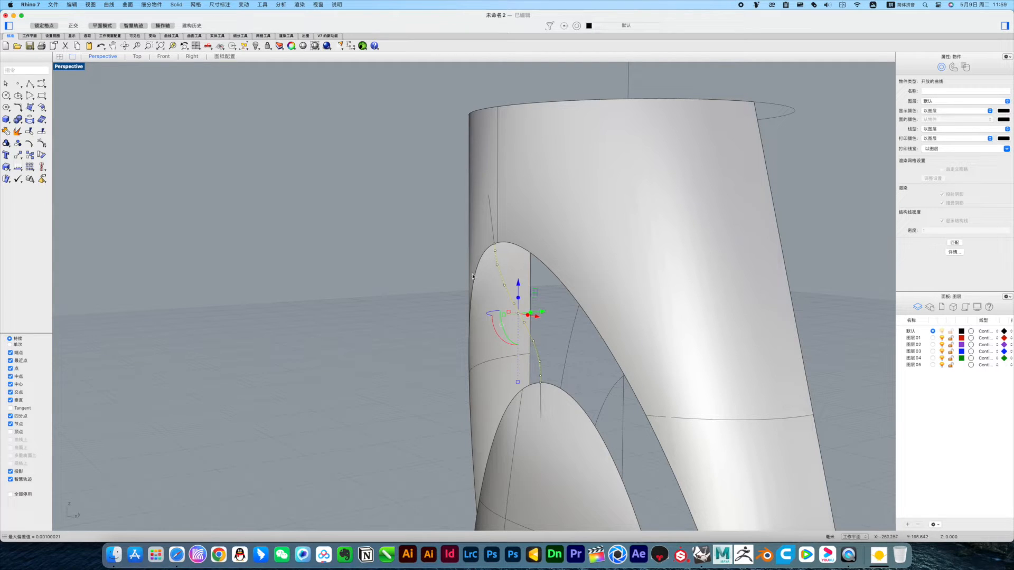
# - Check the geometric continuity between the rebuilt curve's upper end and the projected line on the main body
pyautogui.click(400, 254)
pyautogui.click(510, 299)
pyautogui.scroll(5, 510, 300)
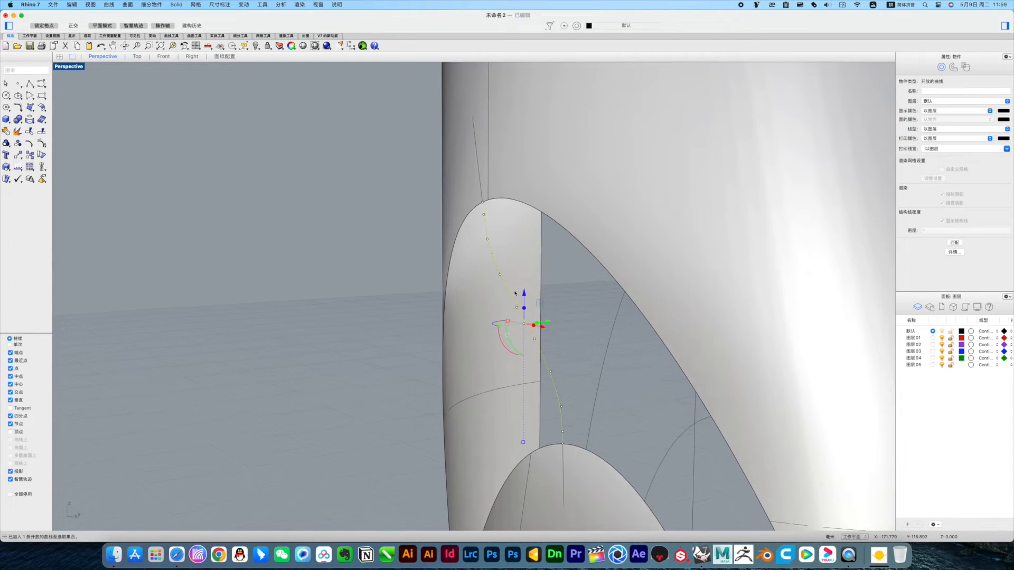
pyautogui.moveTo(515, 293); pyautogui.dragTo(522, 306, button='right')
pyautogui.scroll(3, 494, 206)
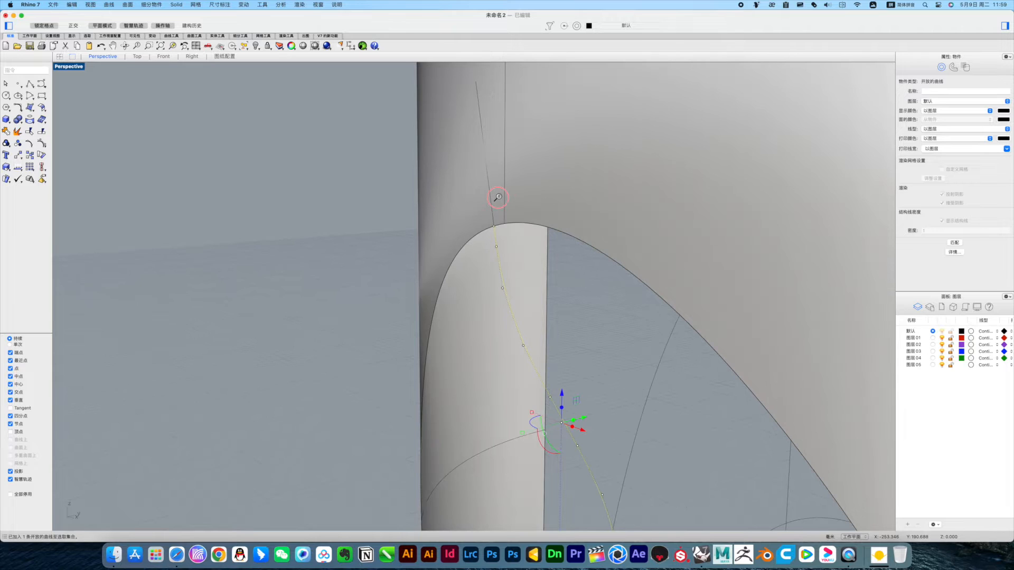
pyautogui.moveTo(535, 238); pyautogui.dragTo(541, 249, button='right')
pyautogui.click(280, 4)
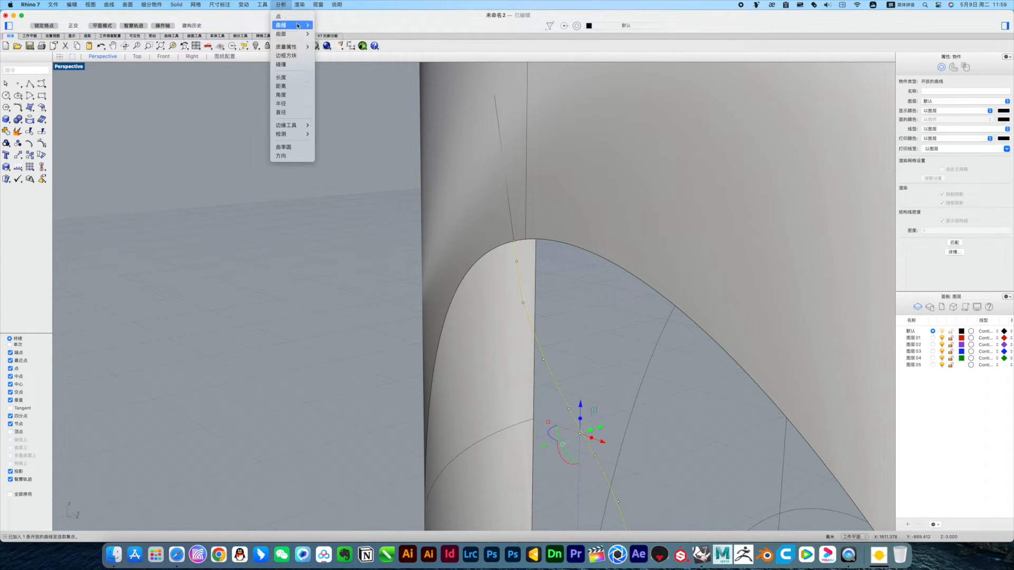
pyautogui.moveTo(295, 25)
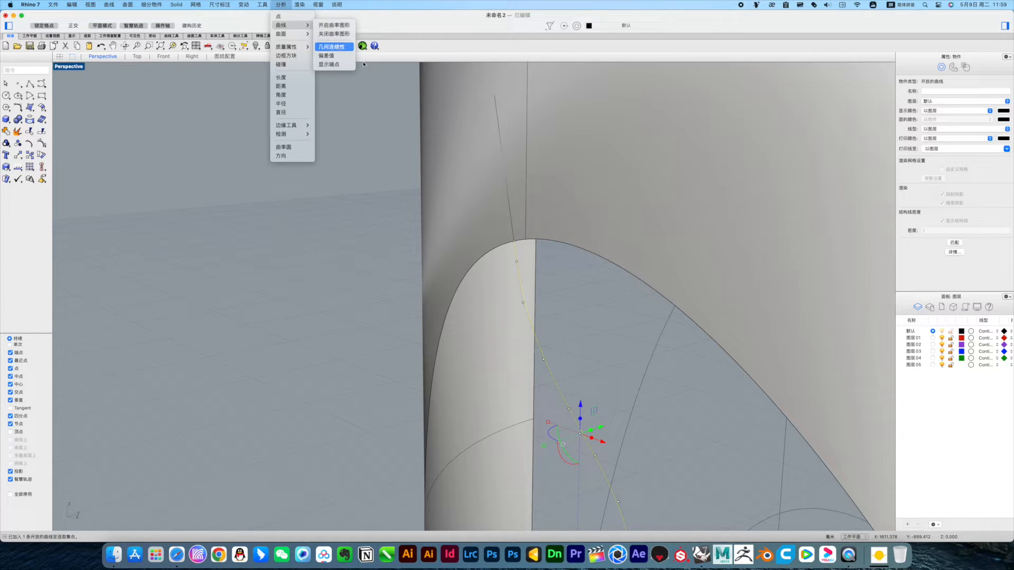
pyautogui.click(336, 47)
pyautogui.click(514, 236)
pyautogui.click(513, 236)
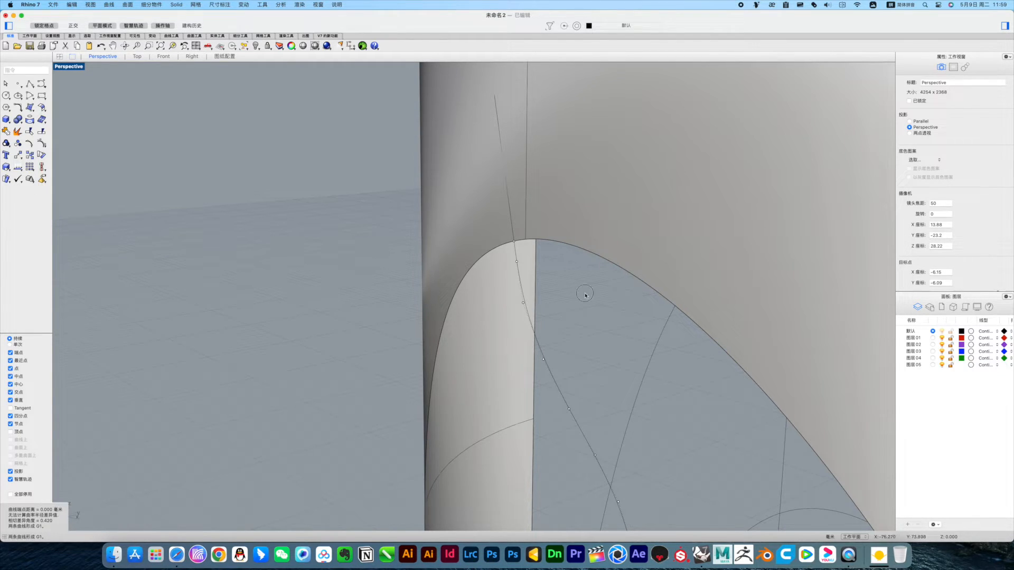
# - Match the rebuilt curve's upper end to the main body's projected line with curvature continuity, averaging the curves and not preserving the other end
pyautogui.click(17, 107)
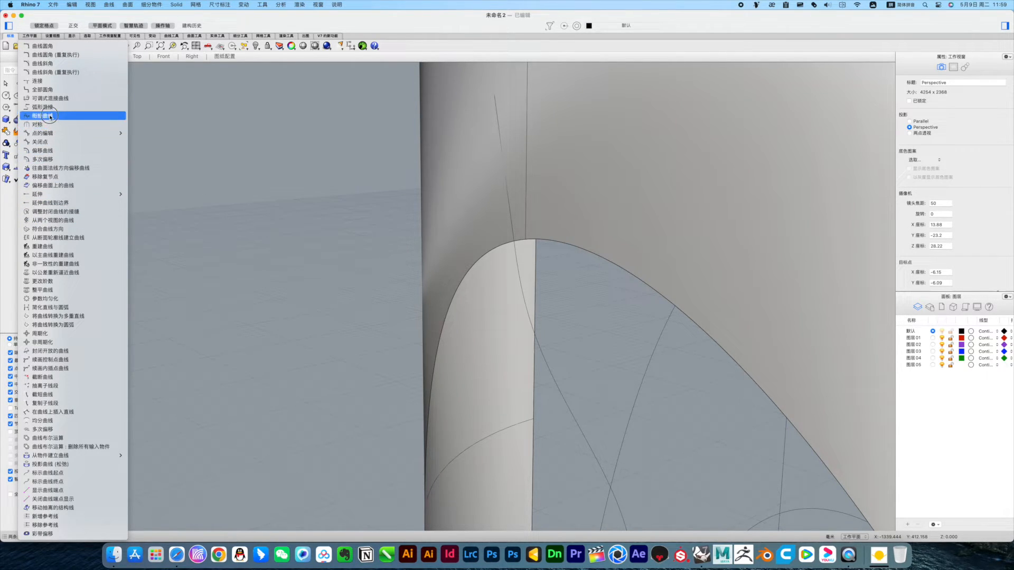
pyautogui.click(46, 116)
pyautogui.click(515, 249)
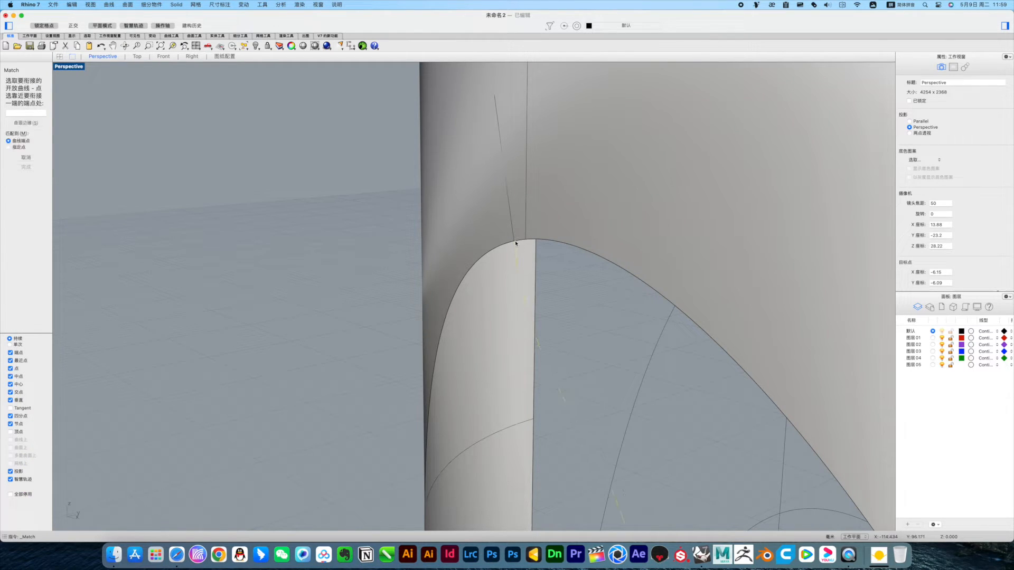
pyautogui.click(514, 234)
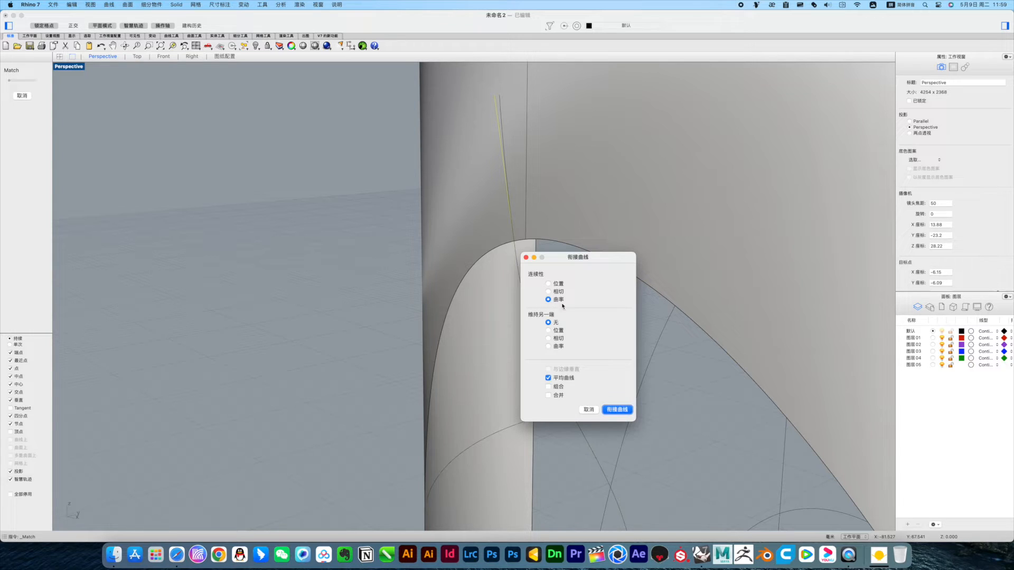
pyautogui.click(617, 410)
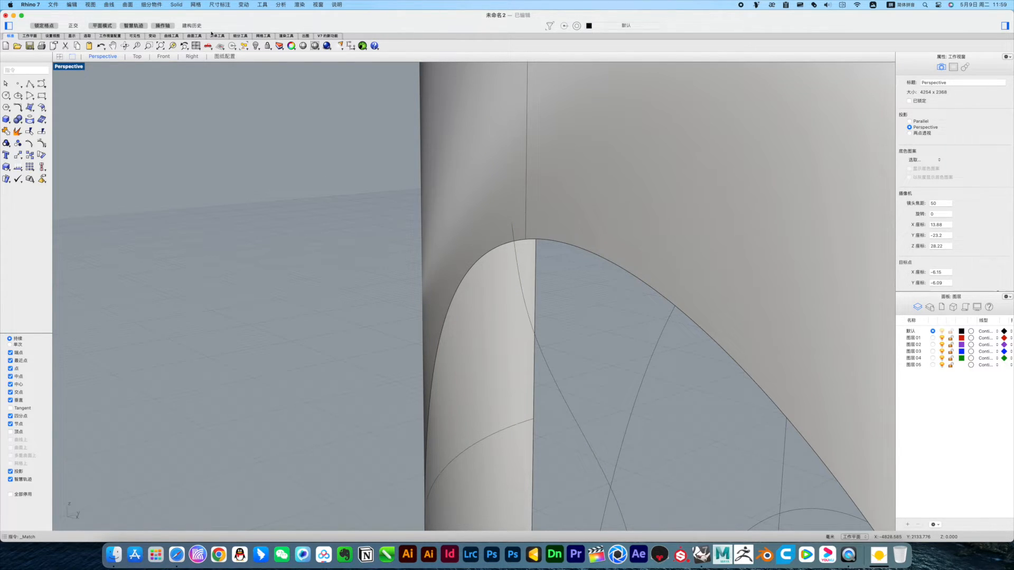
# - Recheck the geometric continuity at the upper joint after matching the curves
pyautogui.click(280, 4)
pyautogui.moveTo(302, 25)
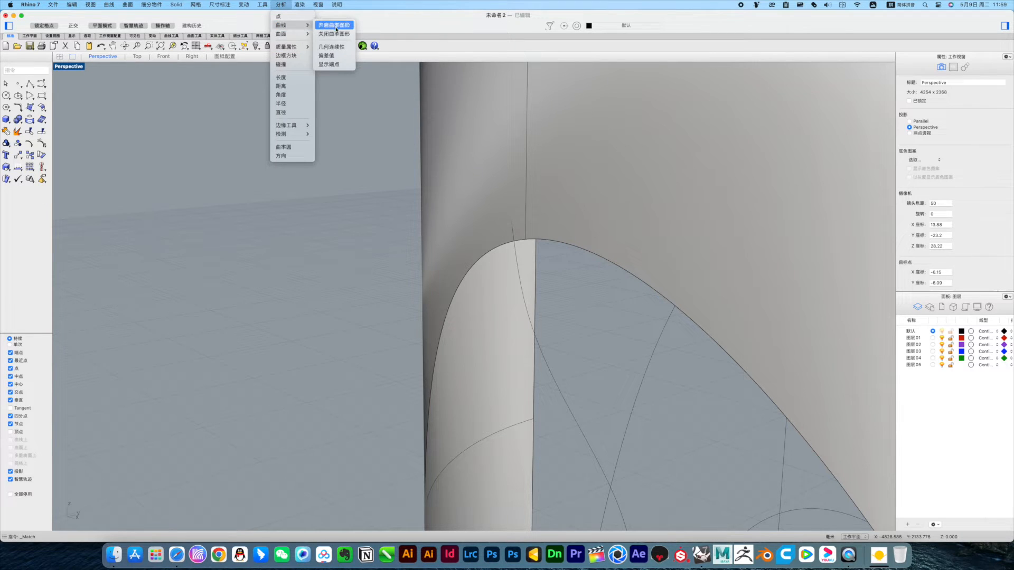
pyautogui.click(335, 50)
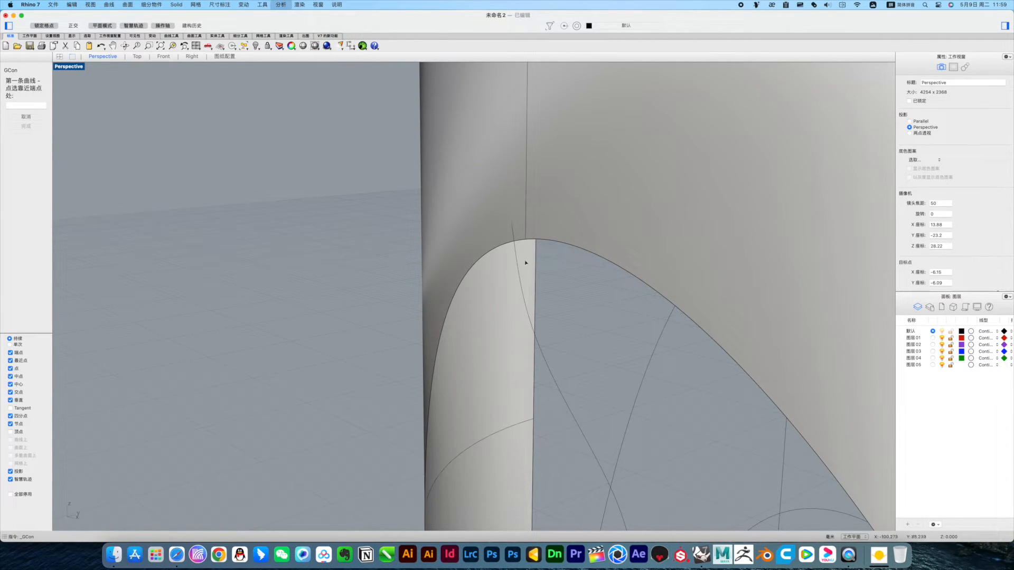
pyautogui.click(516, 250)
pyautogui.click(515, 252)
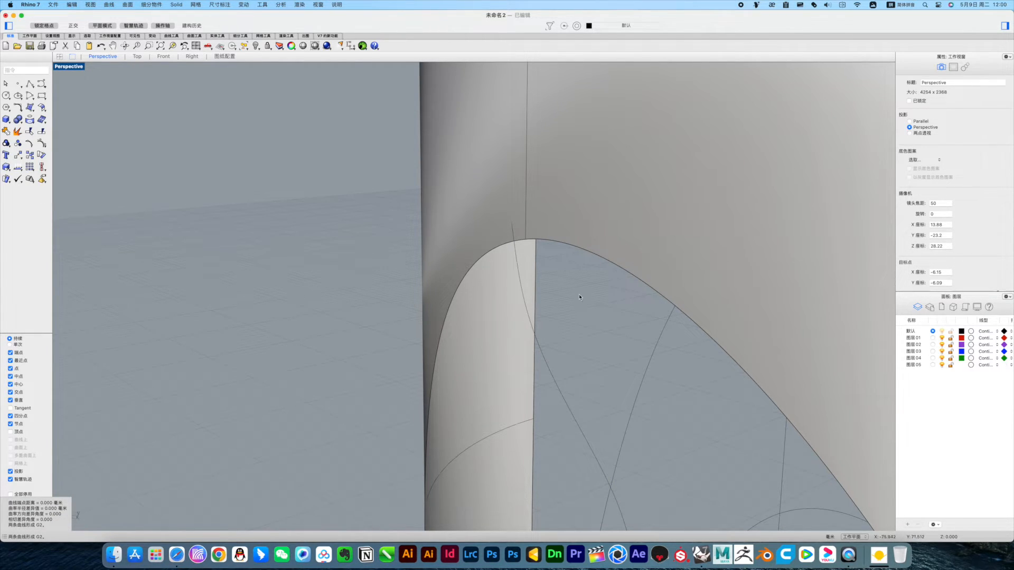
# - Match the rebuilt curve's lower end to the inner arch panel's projected line with curvature continuity, curve averaging off and no preservation of the other end
pyautogui.moveTo(575, 295); pyautogui.dragTo(632, 384, button='right')
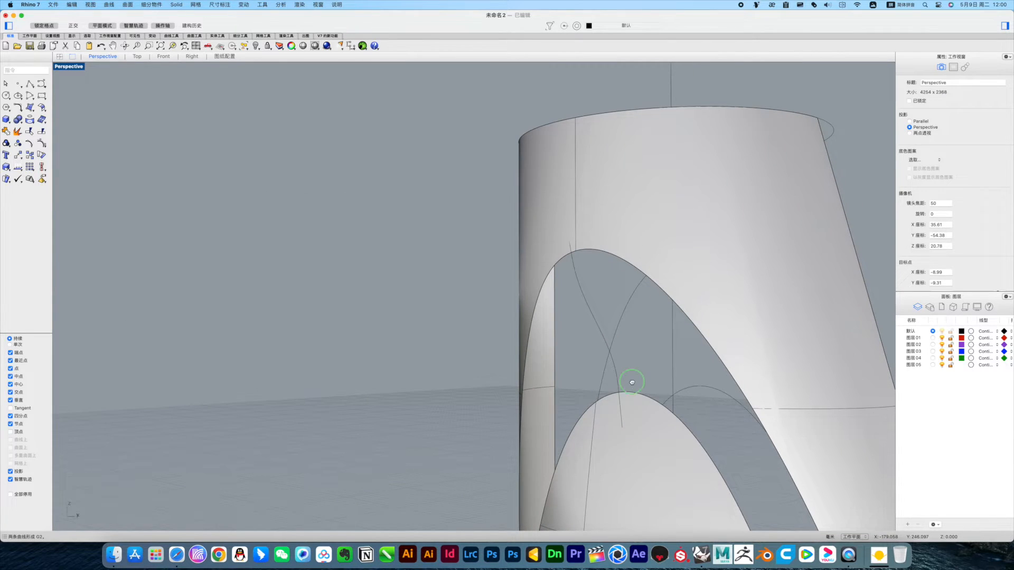
pyautogui.scroll(5, 632, 384)
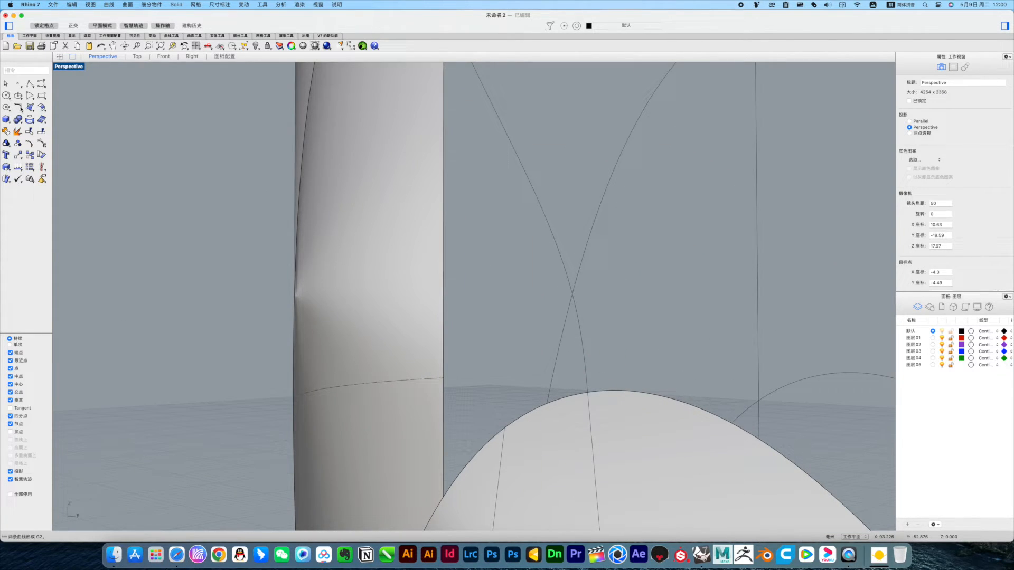
pyautogui.click(19, 108)
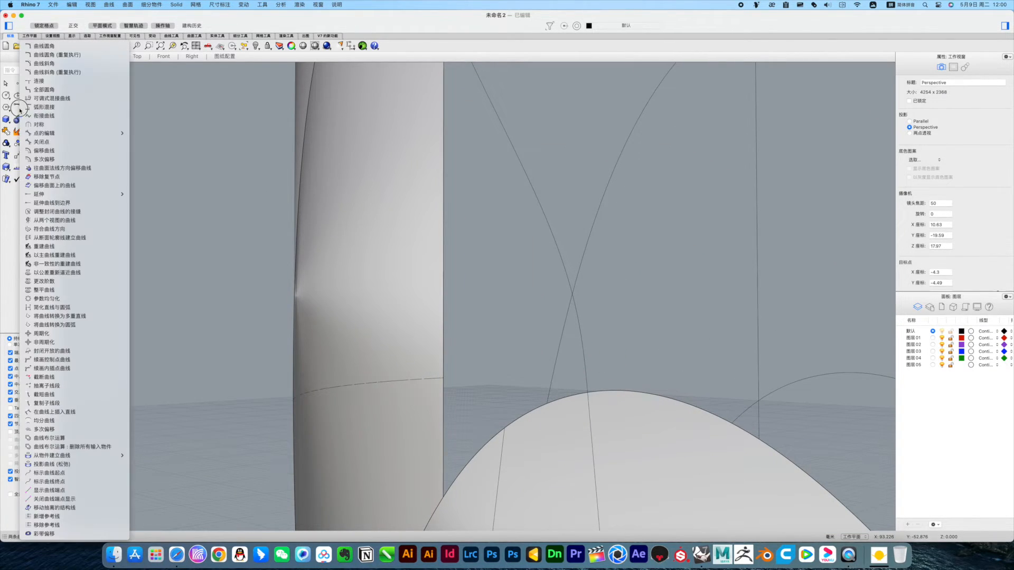
pyautogui.click(51, 116)
pyautogui.click(587, 383)
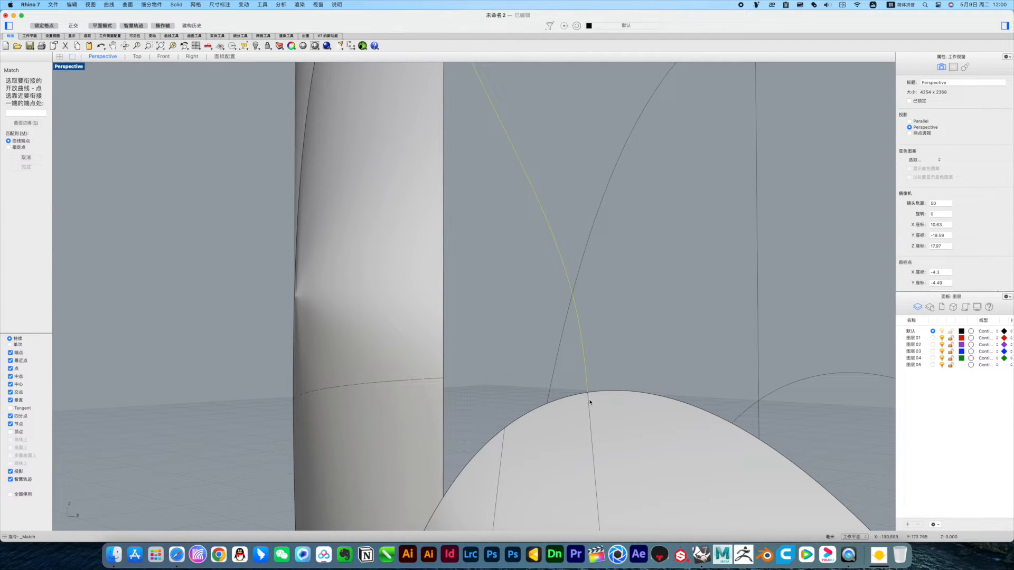
pyautogui.click(590, 403)
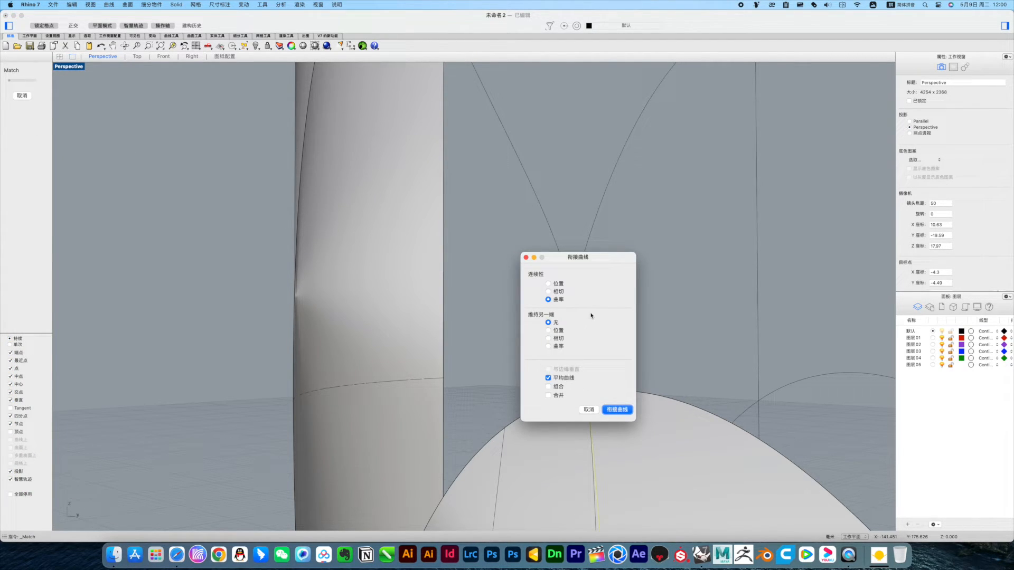
pyautogui.click(547, 378)
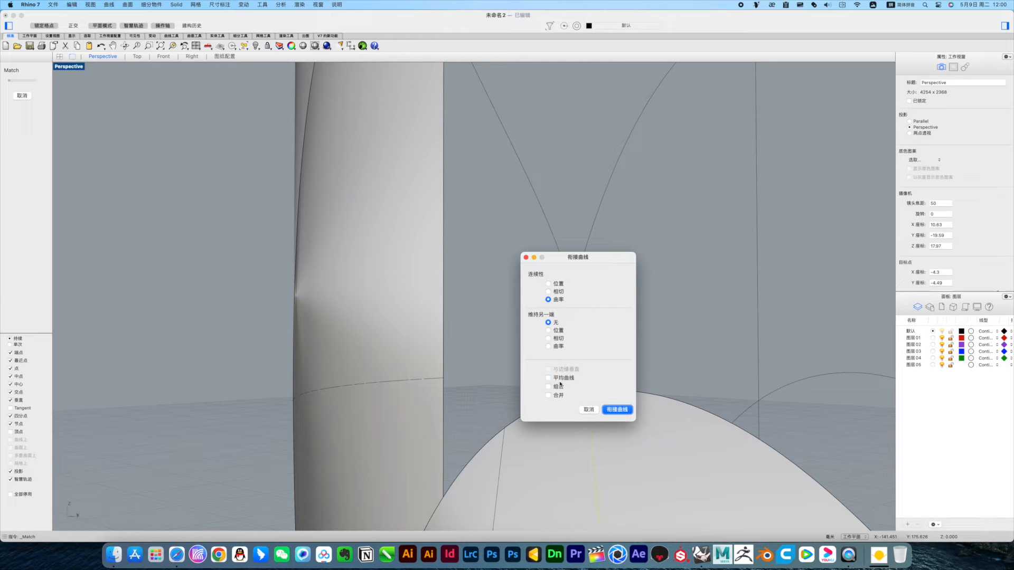
pyautogui.click(609, 409)
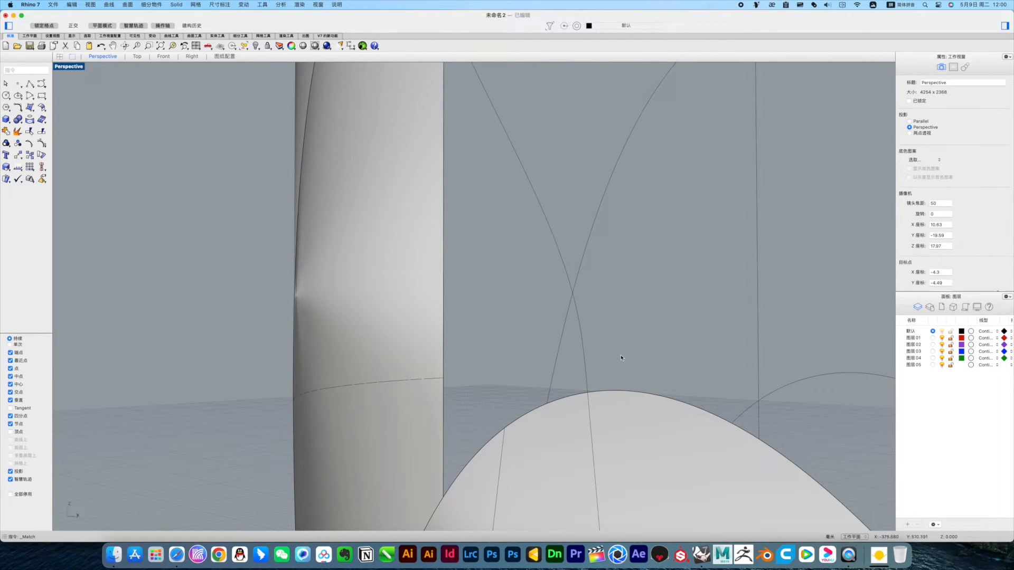
# - Check the geometric continuity between the bridging curve's lower end and the projected line on the inner arch panel
pyautogui.click(279, 5)
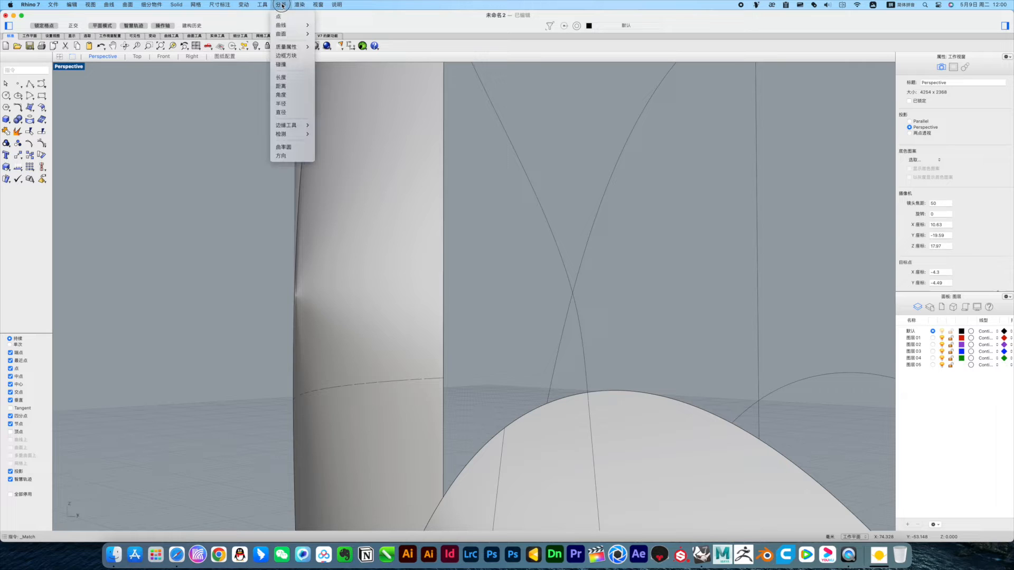
pyautogui.moveTo(288, 25)
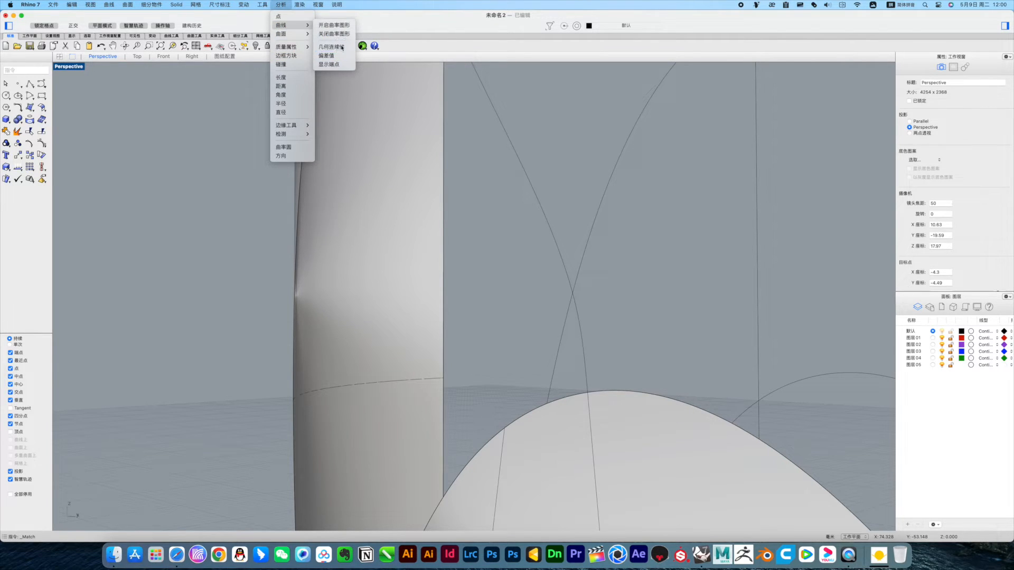
pyautogui.click(332, 47)
pyautogui.click(586, 376)
pyautogui.click(588, 400)
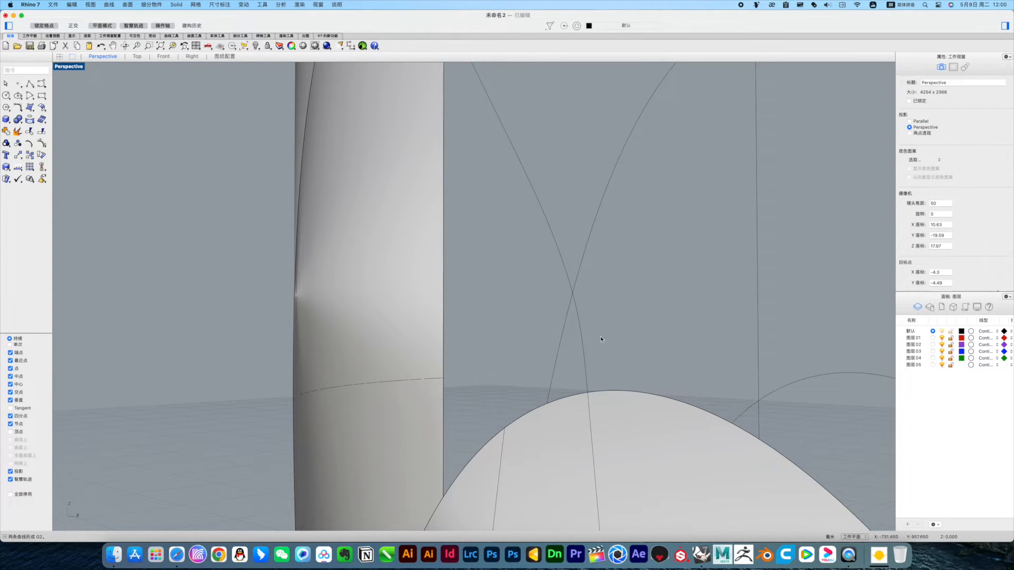
# - In the Right view, move the upper-middle control point of the bridging curve horizontally outward, away from the body
pyautogui.scroll(-5, 601, 316)
pyautogui.moveTo(601, 316)
pyautogui.mouseDown(button='right')
pyautogui.moveTo(600, 328)
pyautogui.moveTo(627, 335)
pyautogui.moveTo(605, 294)
pyautogui.moveTo(609, 306)
pyautogui.mouseUp(button='right')
pyautogui.click(602, 294)
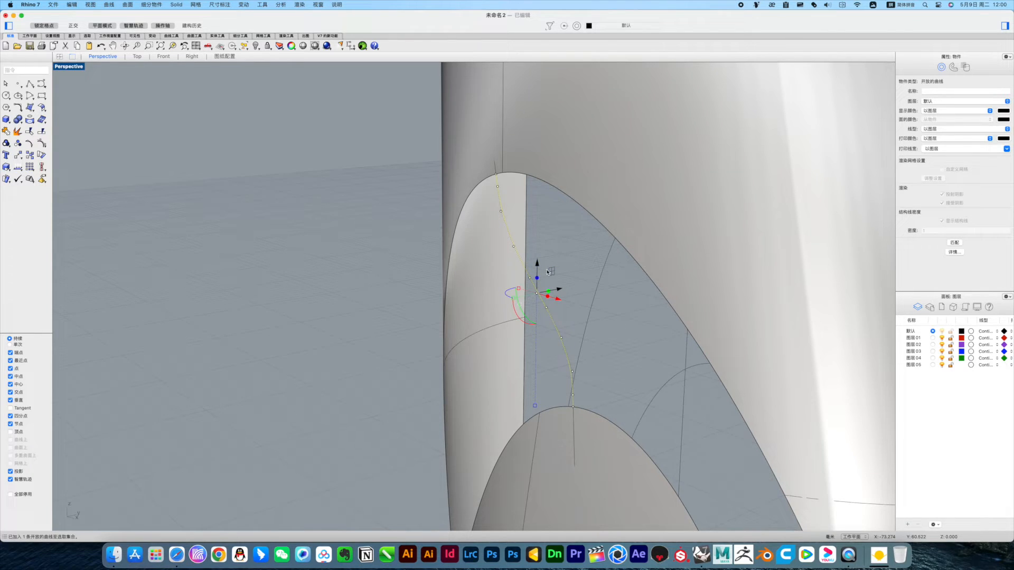
pyautogui.hotkey('ctrl', 'F2')
pyautogui.hotkey('ctrl', 'F4')
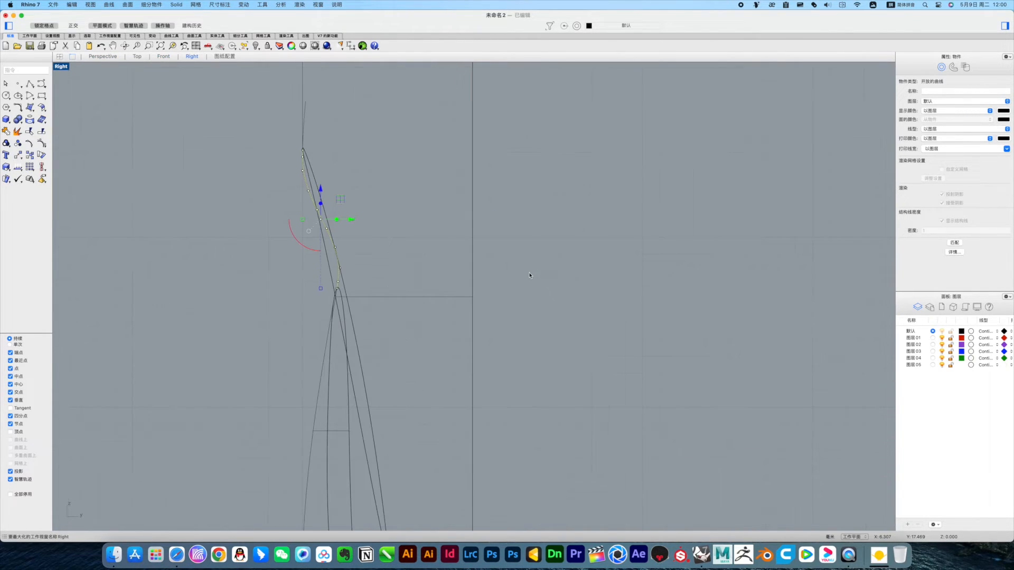
pyautogui.moveTo(363, 238); pyautogui.dragTo(421, 282, button='right')
pyautogui.scroll(6, 381, 244)
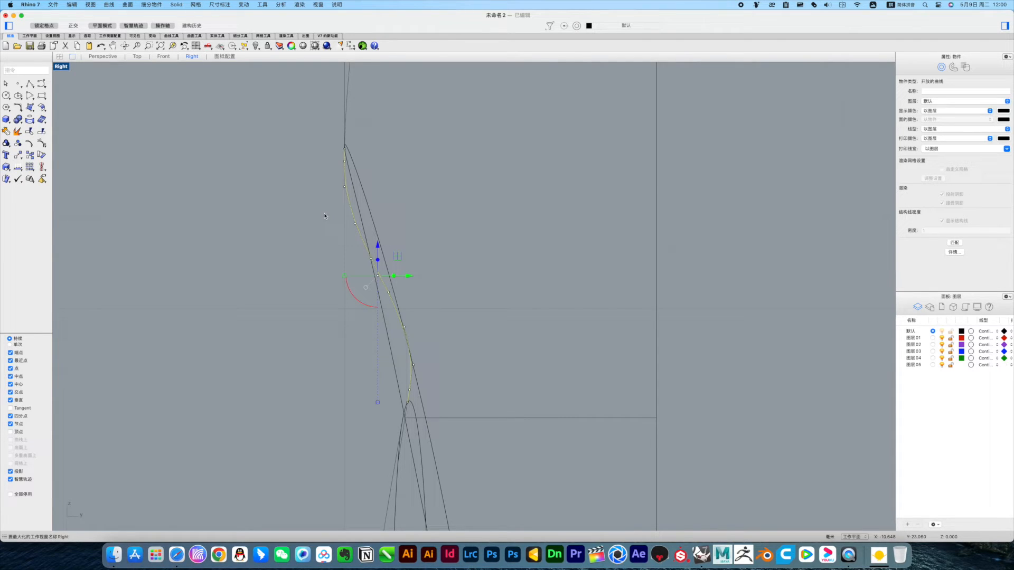
pyautogui.moveTo(328, 234); pyautogui.dragTo(370, 259)
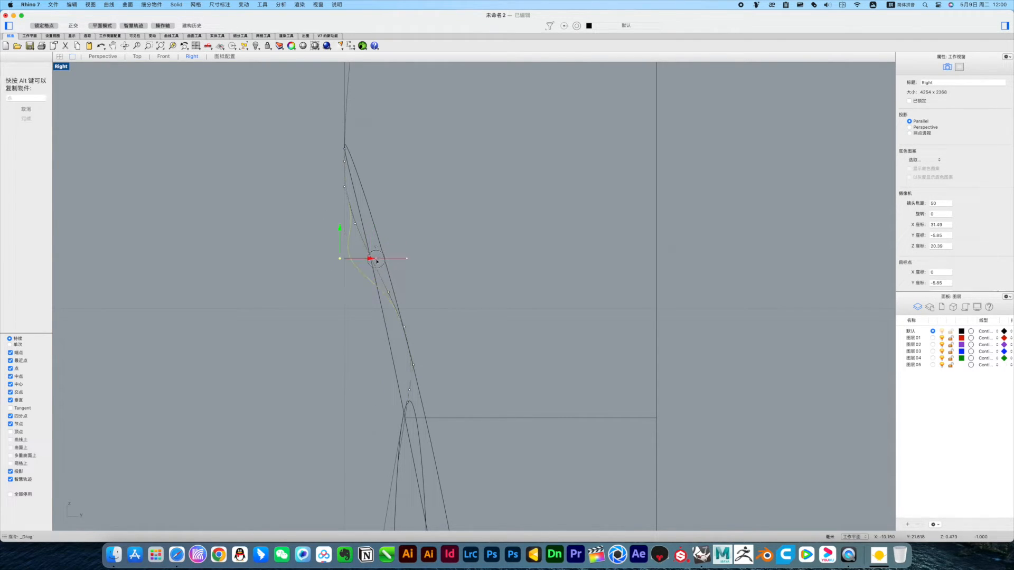
# - Turn off grid snap, move the bridging curve's lower-middle control point outward, and nudge the upper-middle one slightly further out
pyautogui.click(53, 26)
pyautogui.click(404, 327)
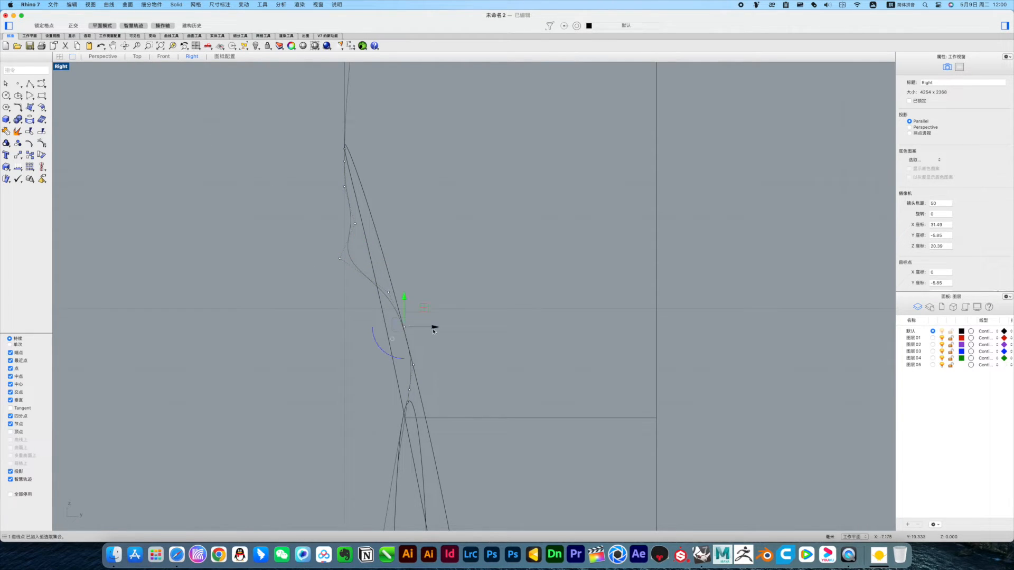
pyautogui.moveTo(434, 328); pyautogui.dragTo(411, 329)
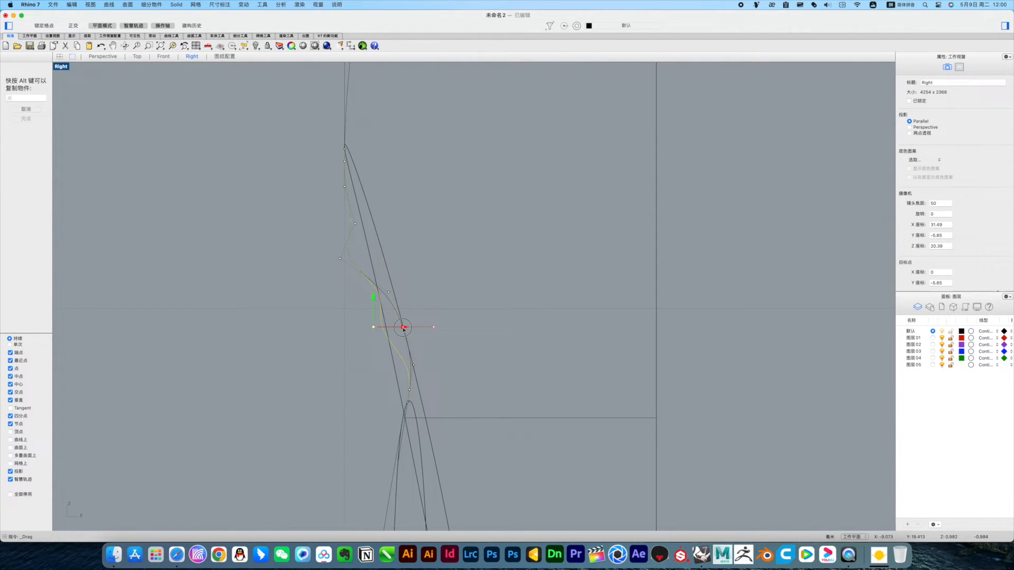
pyautogui.moveTo(402, 327); pyautogui.dragTo(413, 328)
pyautogui.click(339, 259)
pyautogui.moveTo(373, 258); pyautogui.dragTo(370, 261)
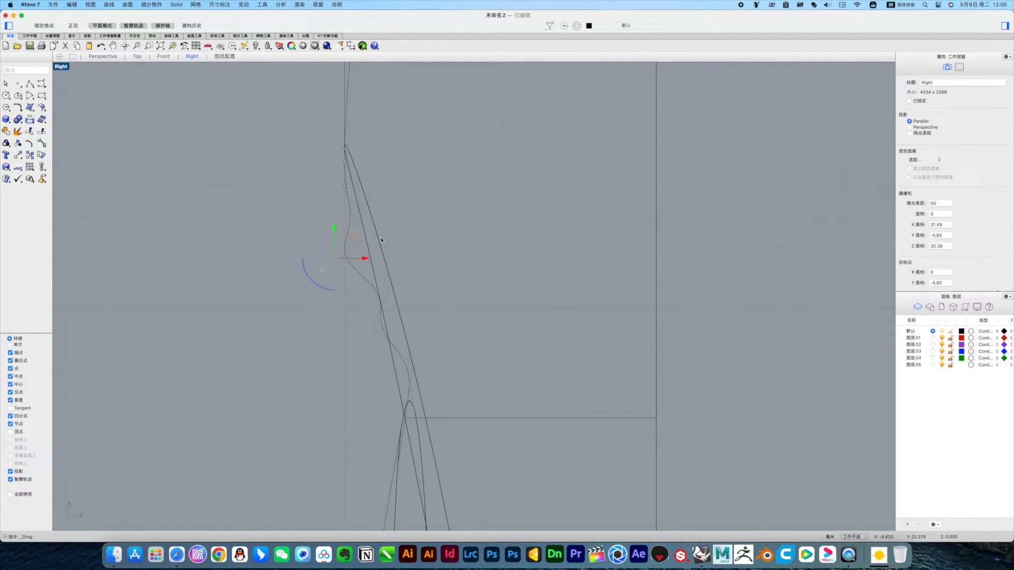
pyautogui.click(312, 215)
pyautogui.press('super+4')
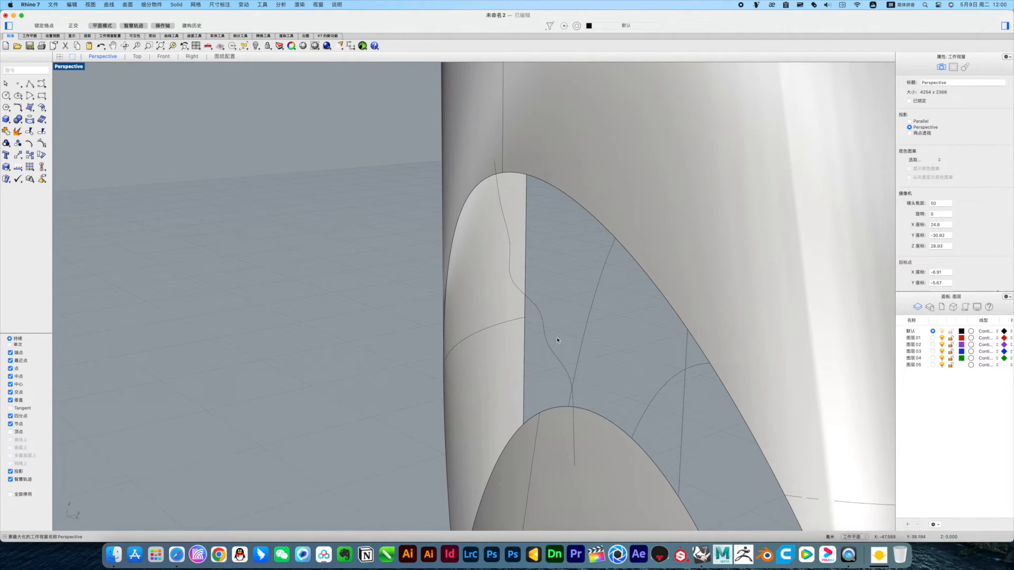
# - Start a two-rail sweep using the body's arch cut-out edge and the inner arch panel's edge as rails
pyautogui.scroll(-6, 556, 339)
pyautogui.moveTo(529, 369); pyautogui.dragTo(555, 313, button='right')
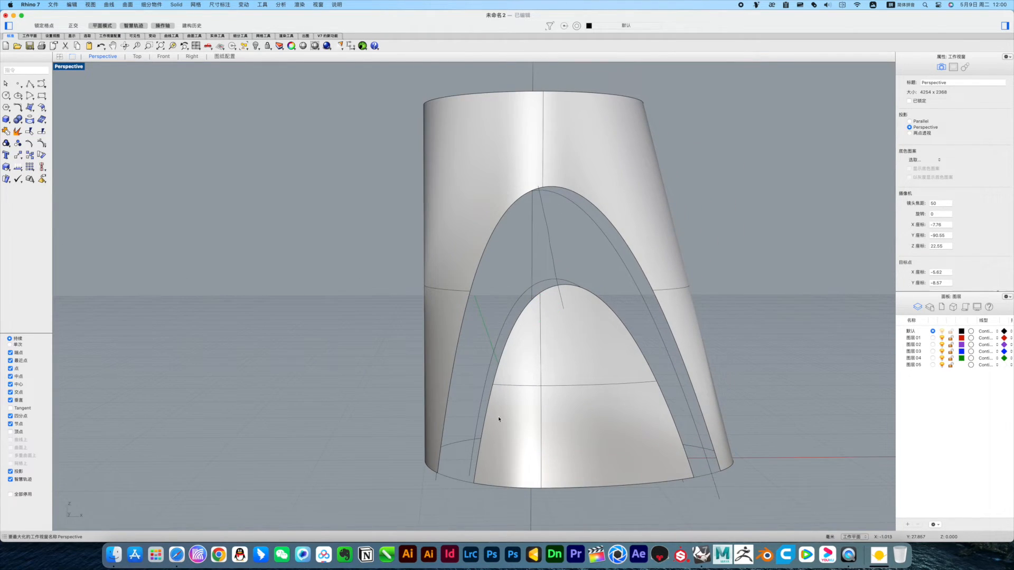
pyautogui.moveTo(499, 420); pyautogui.dragTo(488, 430, button='right')
pyautogui.click(36, 107)
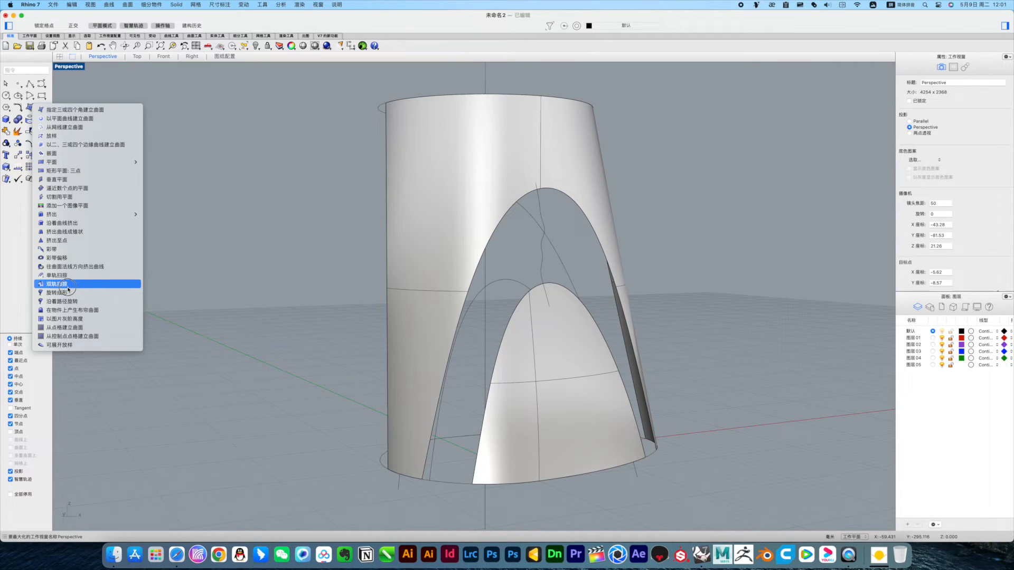
pyautogui.click(57, 284)
pyautogui.click(432, 437)
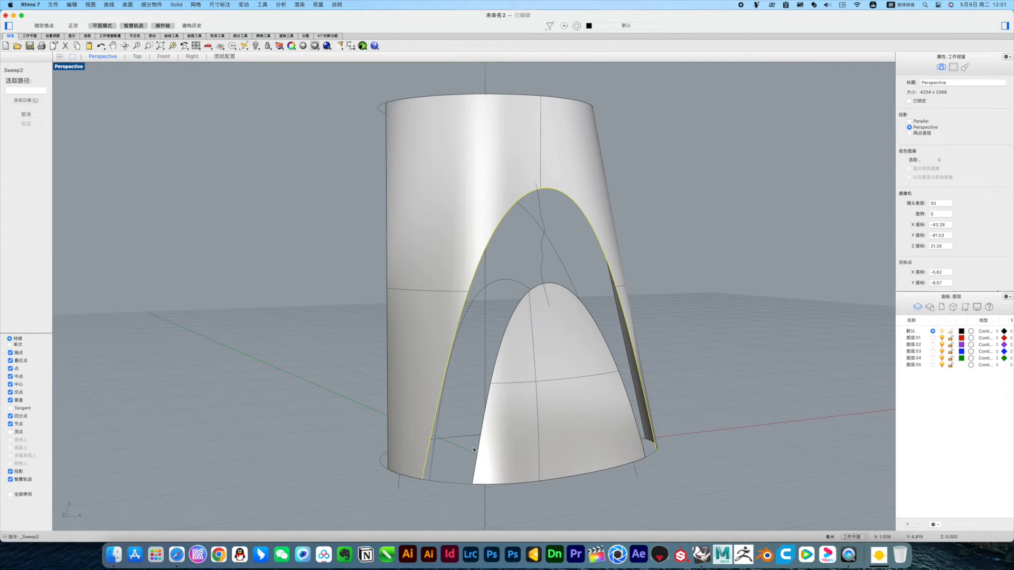
pyautogui.click(480, 452)
pyautogui.moveTo(482, 452)
pyautogui.mouseDown(button='right')
pyautogui.moveTo(439, 489)
pyautogui.moveTo(466, 453)
pyautogui.mouseUp(button='right')
# - Sweep through the two base curves and the wavy bridging curve, keeping cross sections unchanged, with curvature continuity on both rails
pyautogui.click(442, 482)
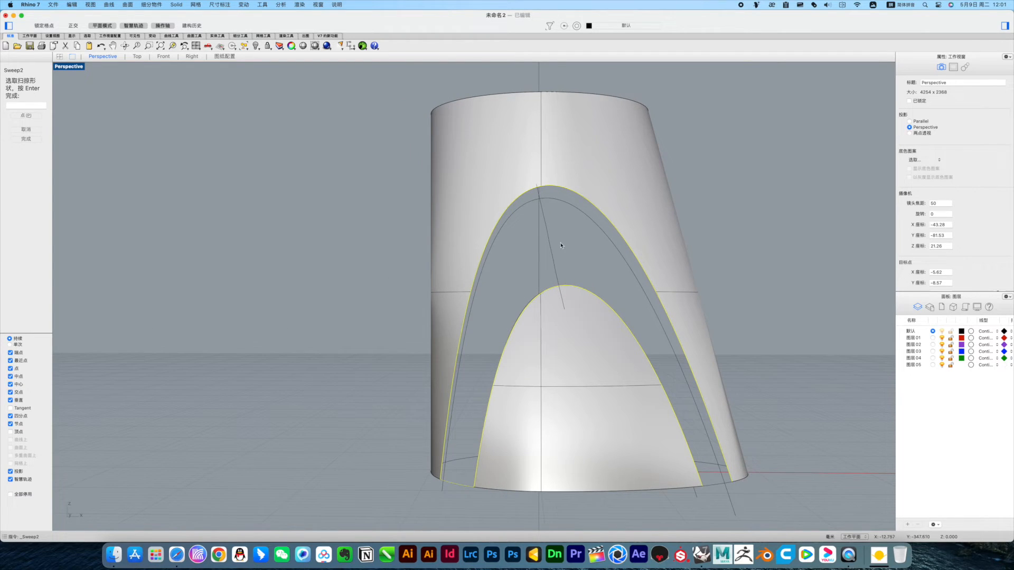
pyautogui.click(552, 252)
pyautogui.moveTo(552, 252); pyautogui.dragTo(781, 511, button='right')
pyautogui.click(734, 496)
pyautogui.press('Return')
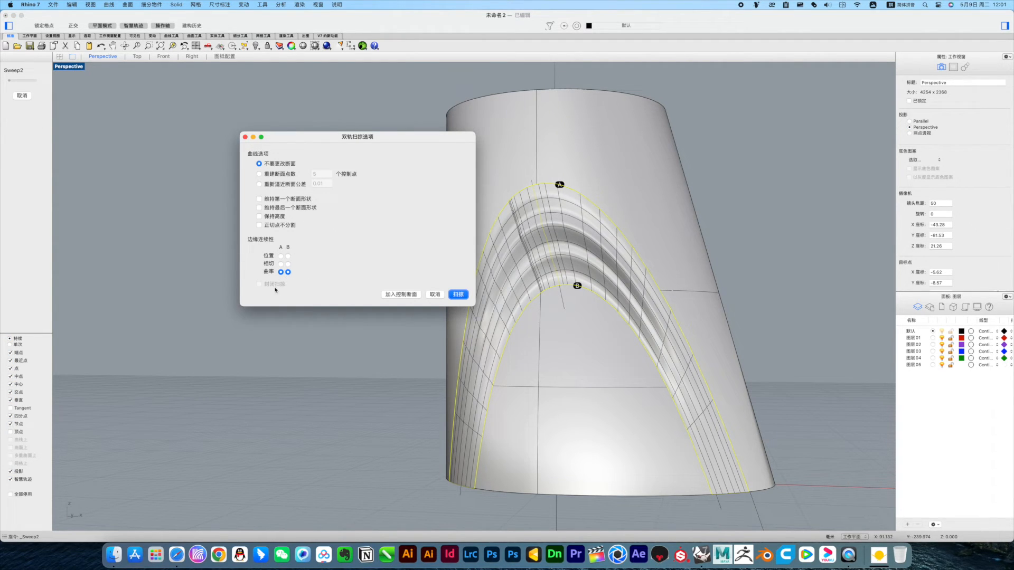
pyautogui.click(458, 294)
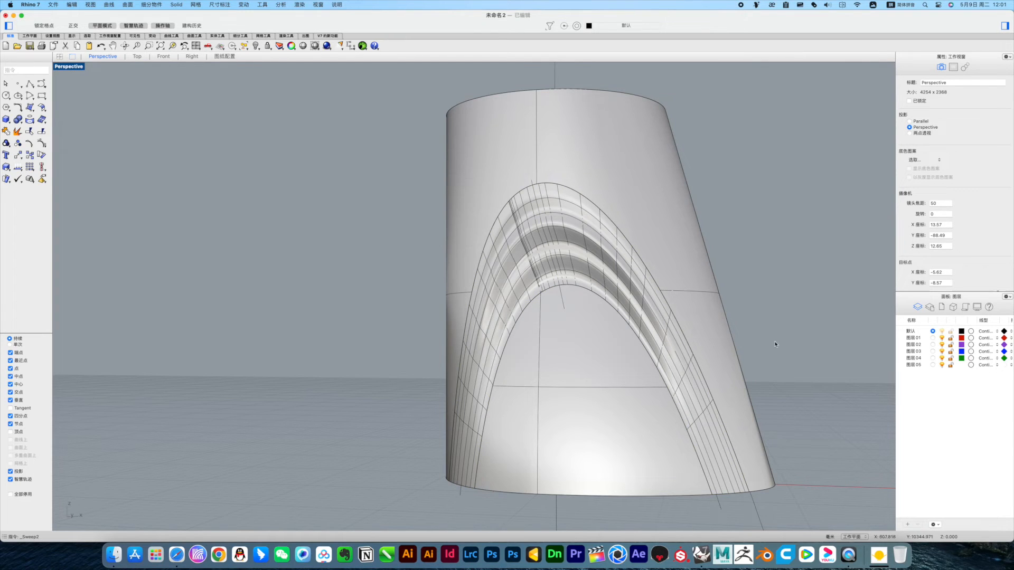
# - Join the main body, the swept arch surface and the inner arch panel into one polysurface
pyautogui.moveTo(776, 344); pyautogui.dragTo(703, 335, button='right')
pyautogui.click(615, 293)
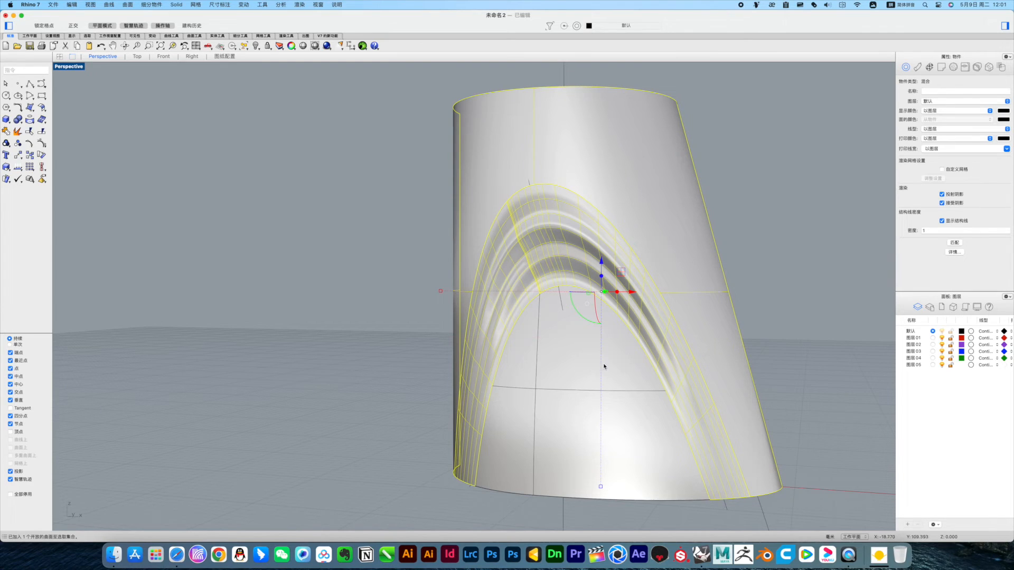
pyautogui.press('super+j')
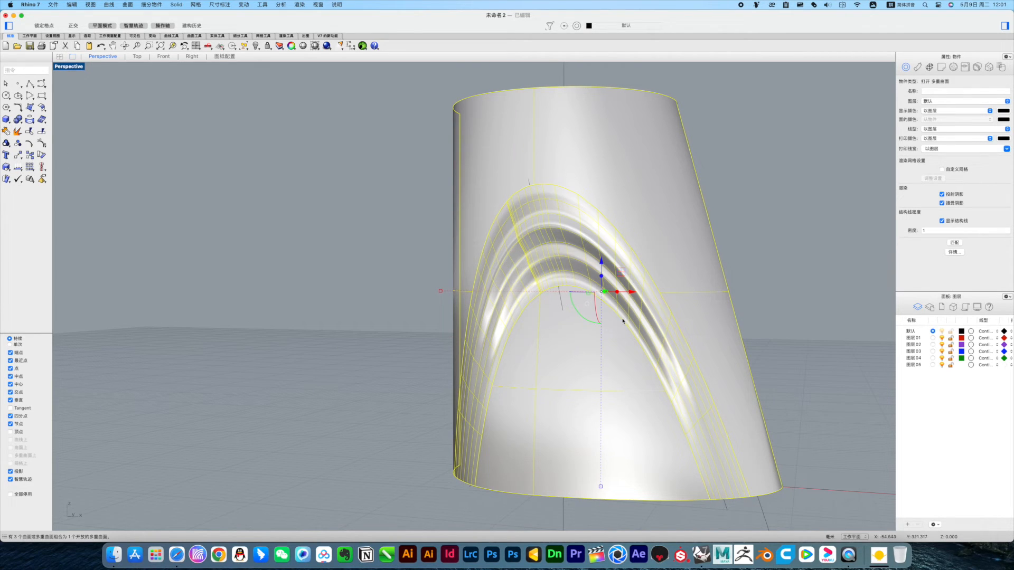
pyautogui.click(800, 296)
# - Inspect the smoothness of the swept arch transition in rendered display and return to shaded display
pyautogui.moveTo(708, 337); pyautogui.dragTo(706, 335, button='right')
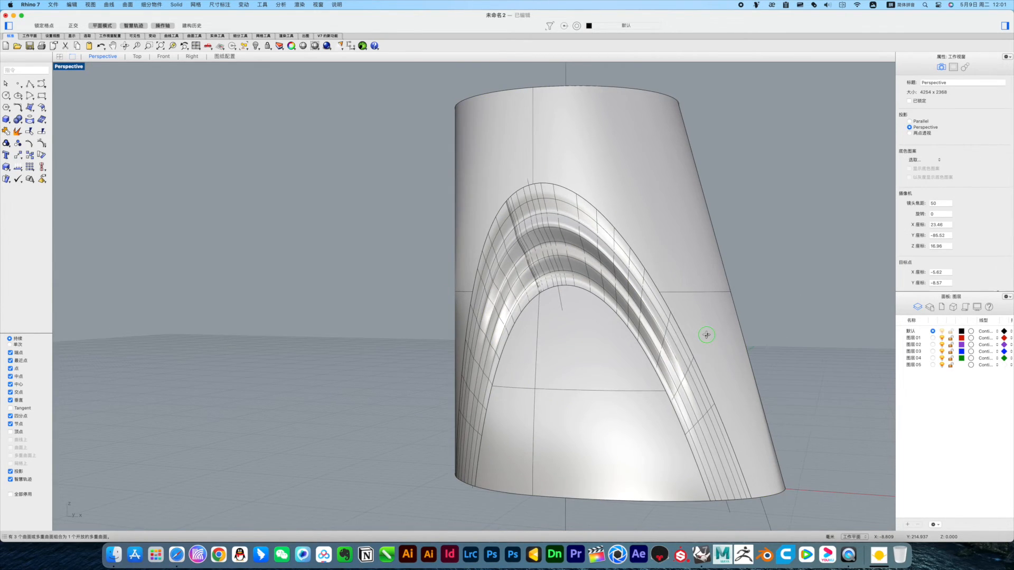
pyautogui.press('super+alt+r')
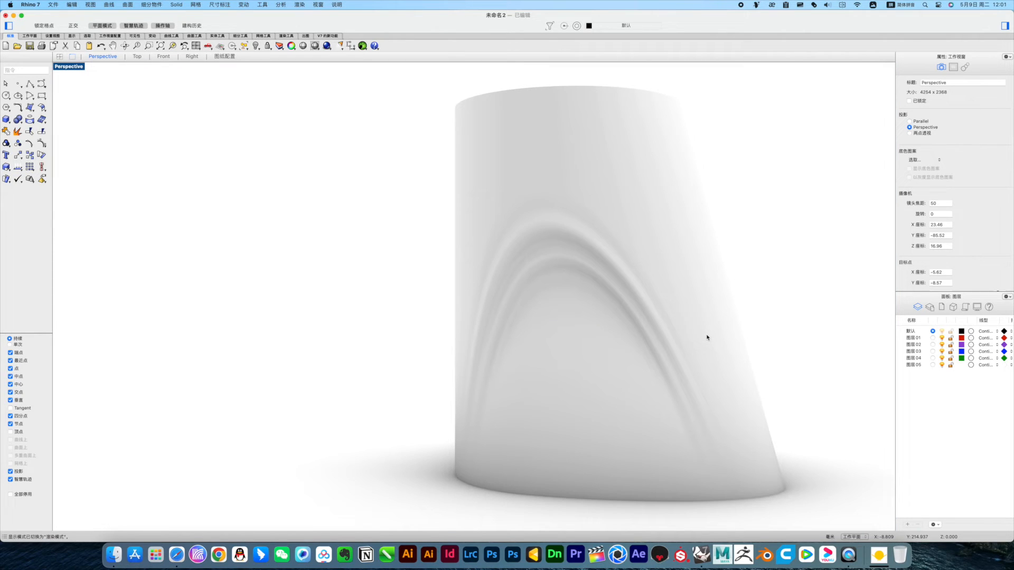
pyautogui.scroll(10, 629, 334)
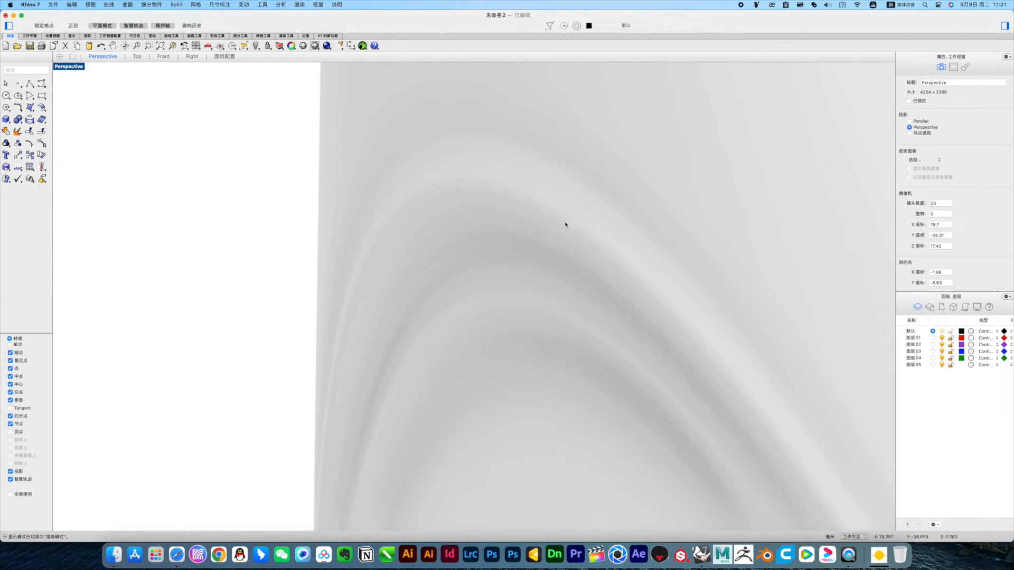
pyautogui.moveTo(645, 279); pyautogui.dragTo(660, 265, button='right')
pyautogui.scroll(-5, 660, 265)
pyautogui.moveTo(620, 376); pyautogui.dragTo(563, 372, button='right')
pyautogui.scroll(-8, 564, 373)
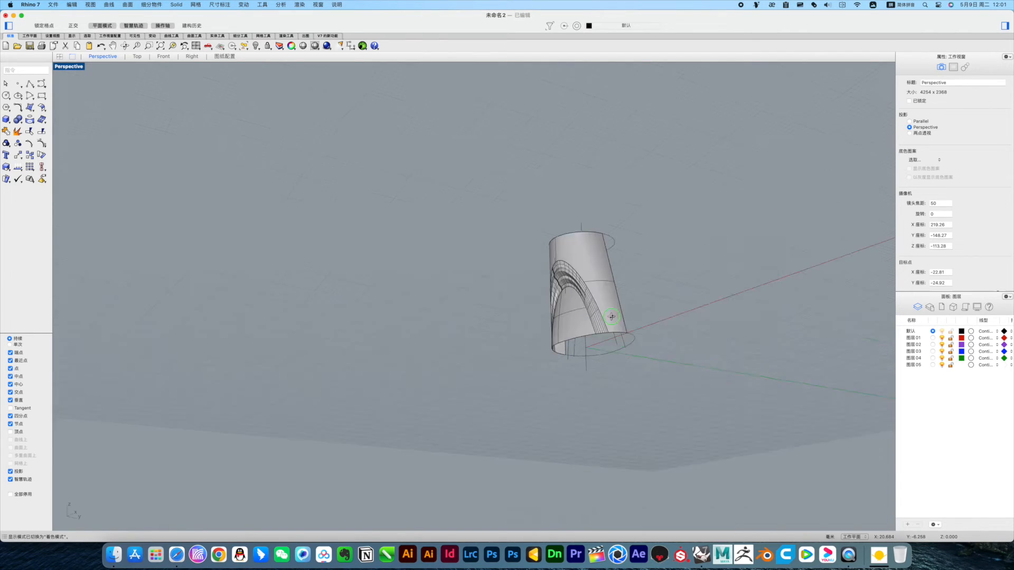
# - Mirror the joined half body in the Right view across its vertical open edge to create the opposite half
pyautogui.scroll(5, 592, 311)
pyautogui.click(593, 310)
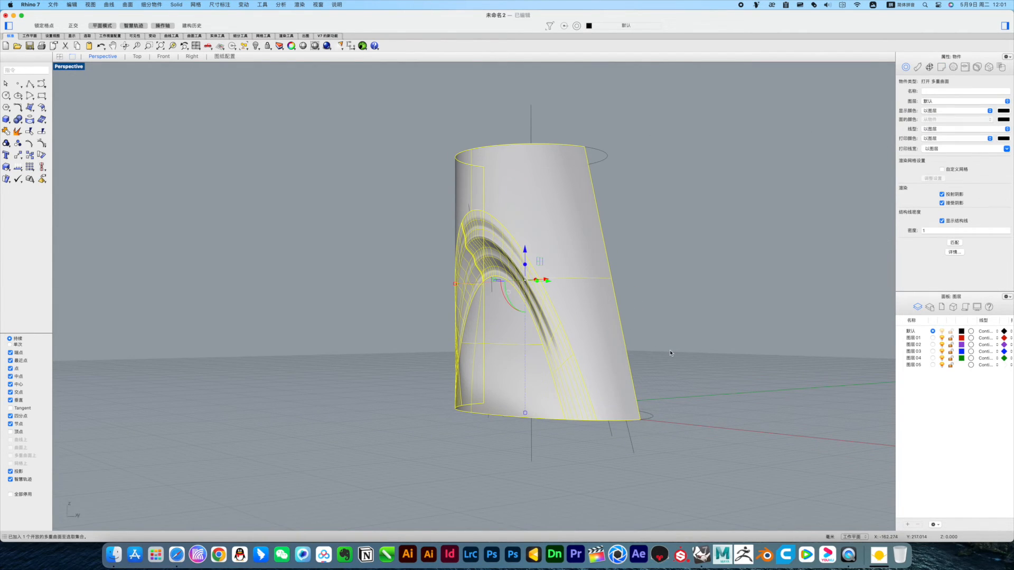
pyautogui.hotkey('ctrl', 'F2')
pyautogui.hotkey('ctrl', 'F3')
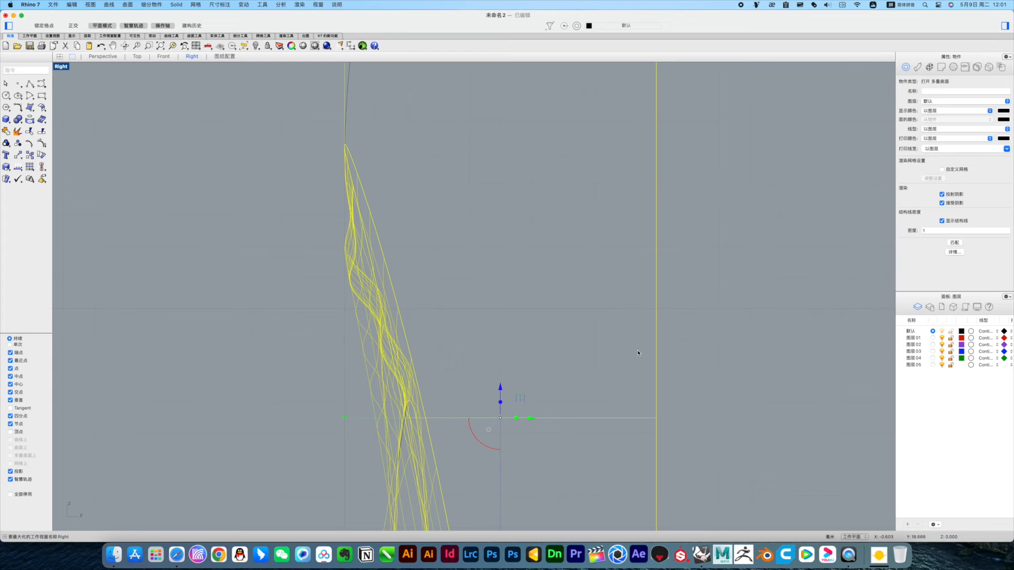
pyautogui.scroll(-4, 627, 358)
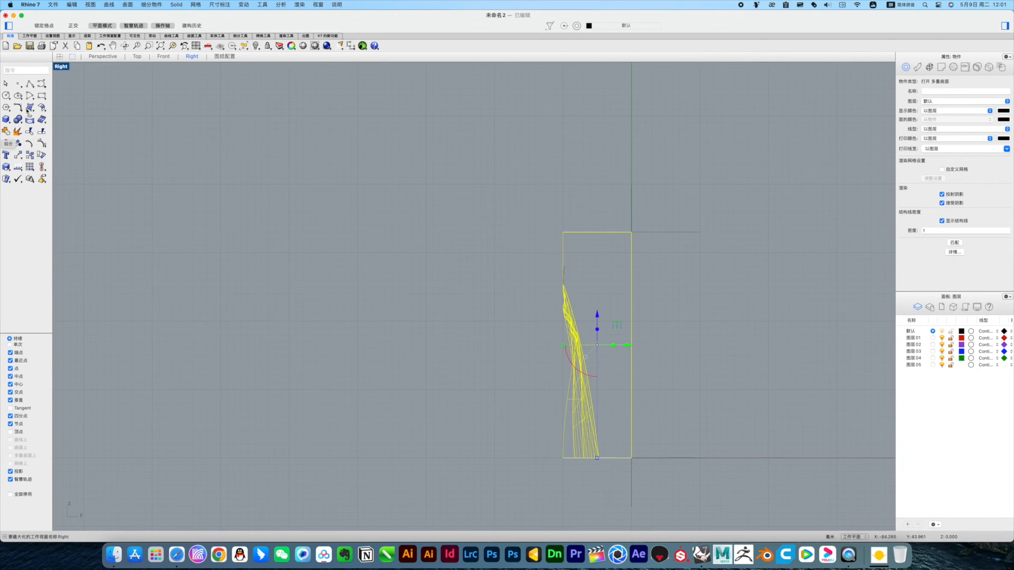
pyautogui.click(18, 154)
pyautogui.click(39, 247)
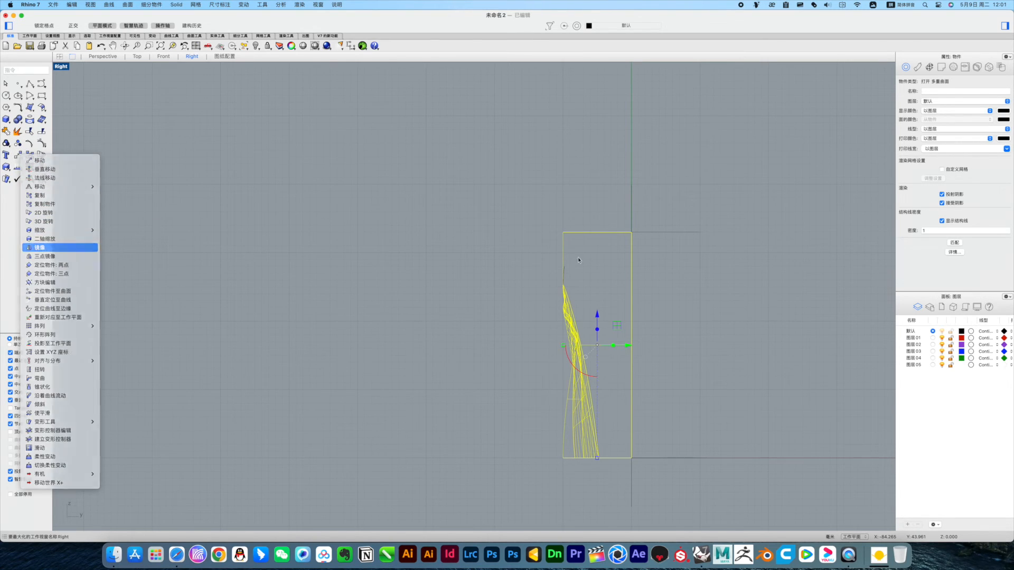
pyautogui.click(632, 232)
pyautogui.click(632, 457)
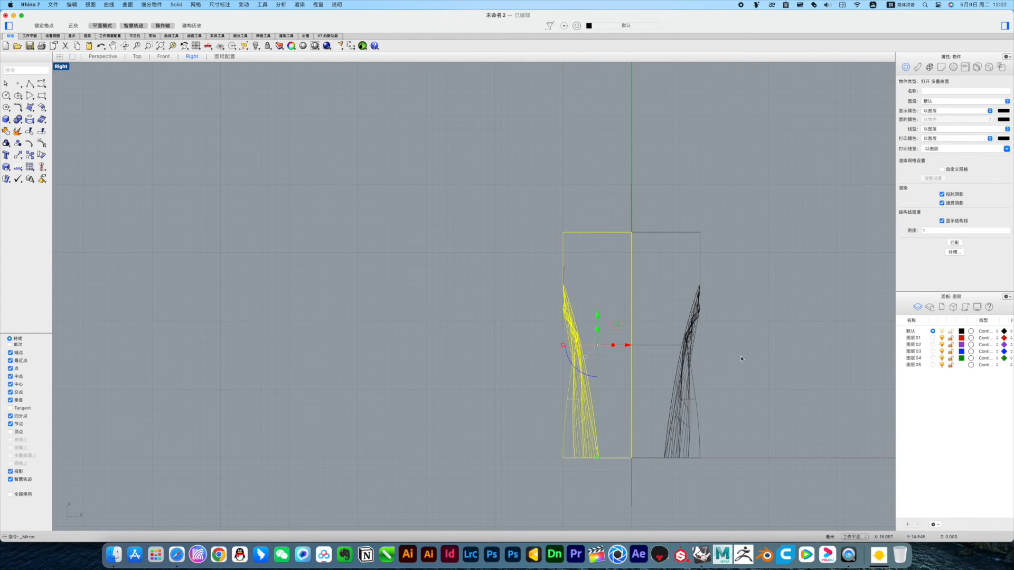
pyautogui.press('Escape')
# - Join the original and mirrored halves of the body in the Perspective view
pyautogui.hotkey('ctrl', 'F4')
pyautogui.moveTo(715, 350); pyautogui.dragTo(653, 344, button='right')
pyautogui.scroll(4, 552, 312)
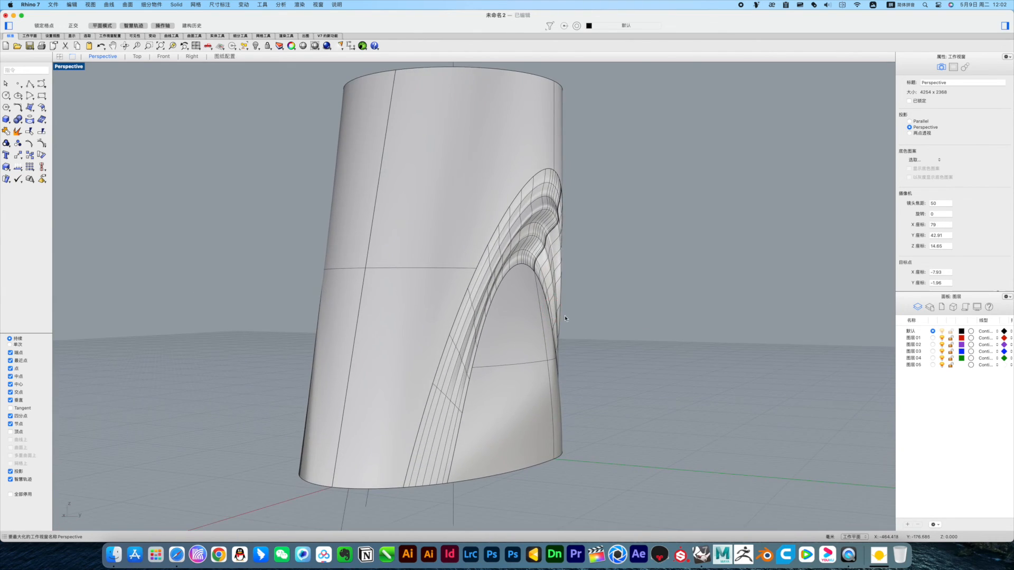
pyautogui.moveTo(554, 313); pyautogui.dragTo(585, 313, button='right')
pyautogui.click(579, 298)
pyautogui.keyDown('shift'); pyautogui.click(406, 275); pyautogui.keyUp('shift')
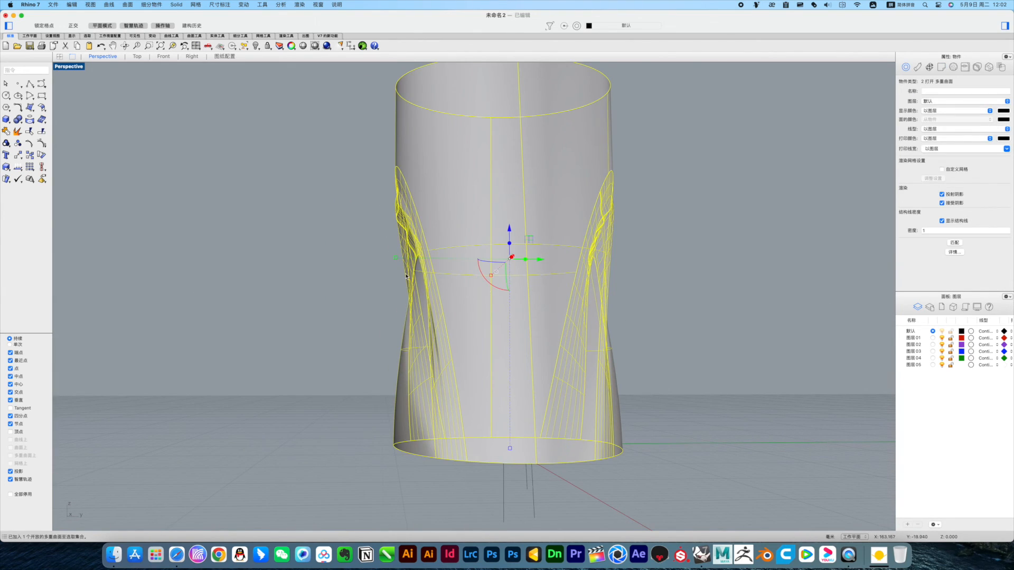
pyautogui.click(9, 134)
# - Examine the complete body's arch transitions, side surfaces and base from several angles in rendered display, and restore shaded display
pyautogui.moveTo(222, 235); pyautogui.dragTo(257, 261, button='right')
pyautogui.hotkey('ctrl', 'alt', 'r')
pyautogui.moveTo(465, 315)
pyautogui.mouseDown(button='right')
pyautogui.moveTo(434, 301)
pyautogui.moveTo(374, 400)
pyautogui.mouseUp(button='right')
pyautogui.scroll(10, 375, 400)
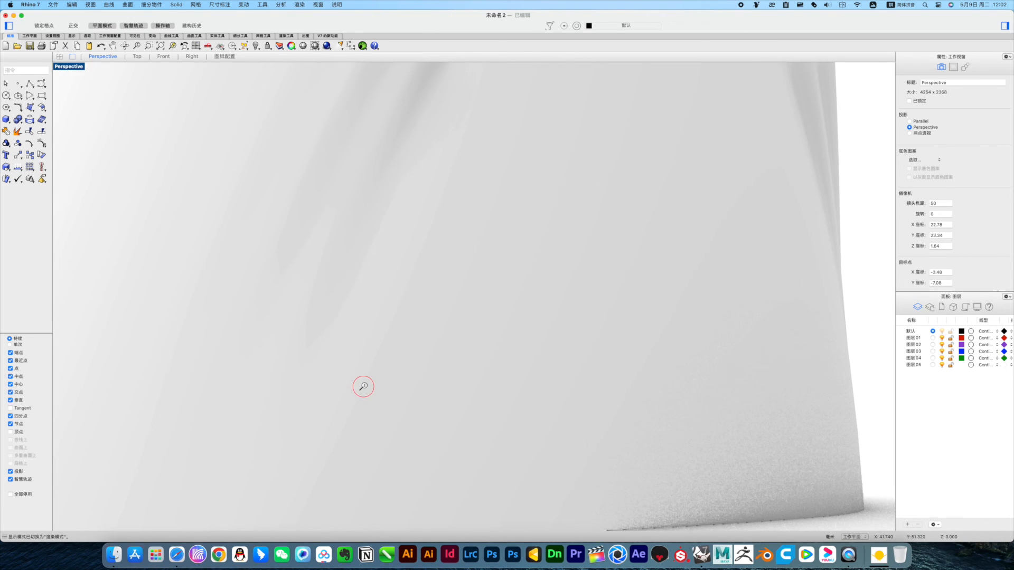
pyautogui.scroll(-10, 489, 296)
pyautogui.moveTo(489, 296); pyautogui.dragTo(530, 191, button='right')
pyautogui.scroll(10, 530, 191)
pyautogui.moveTo(476, 224)
pyautogui.mouseDown(button='right')
pyautogui.moveTo(471, 231)
pyautogui.moveTo(483, 229)
pyautogui.mouseUp(button='right')
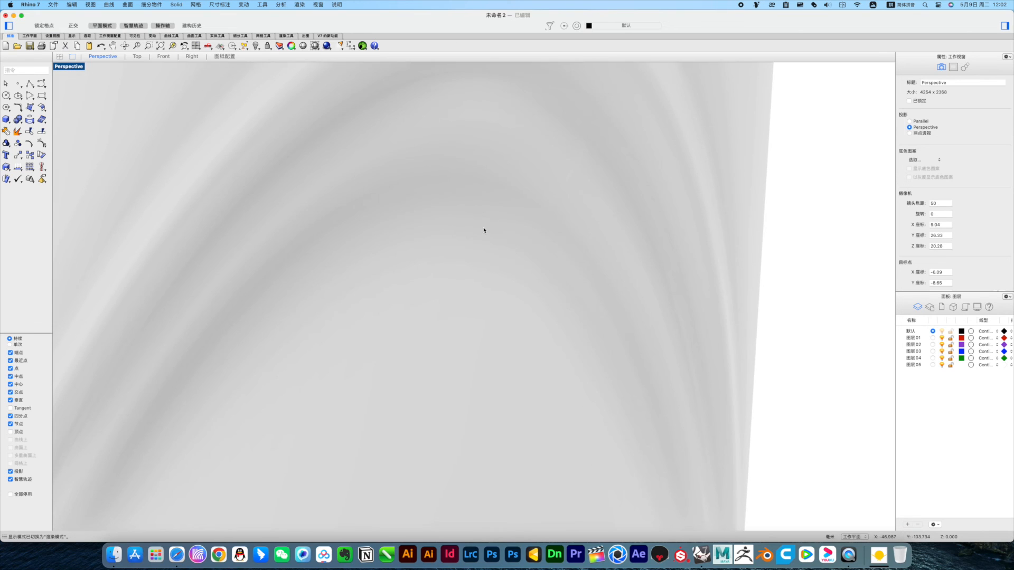
pyautogui.scroll(-10, 488, 245)
pyautogui.moveTo(514, 285); pyautogui.dragTo(460, 275, button='right')
pyautogui.scroll(8, 372, 304)
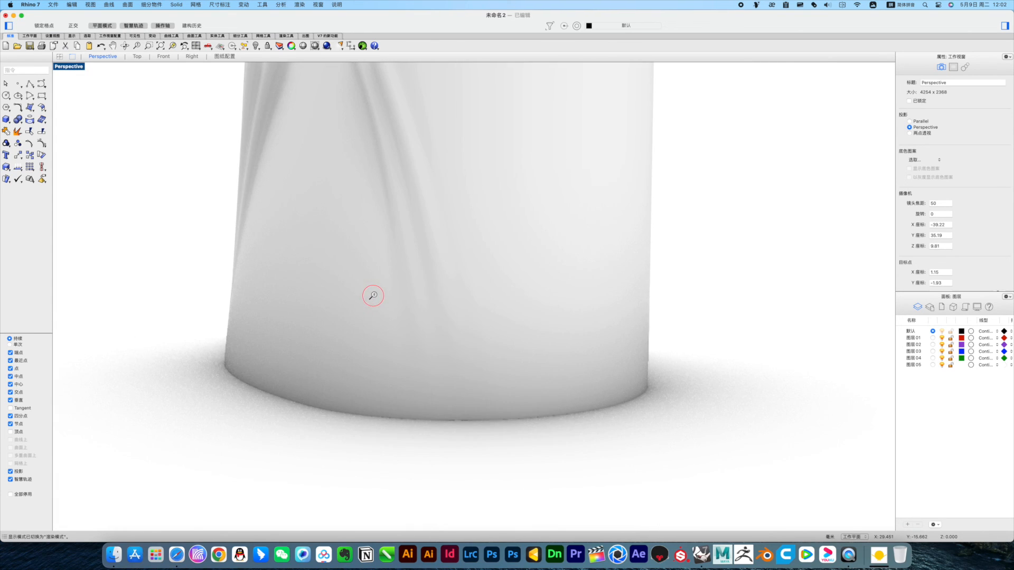
pyautogui.scroll(-5, 396, 298)
pyautogui.moveTo(375, 275); pyautogui.dragTo(540, 391, button='right')
pyautogui.scroll(6, 464, 342)
pyautogui.scroll(-1, 464, 342)
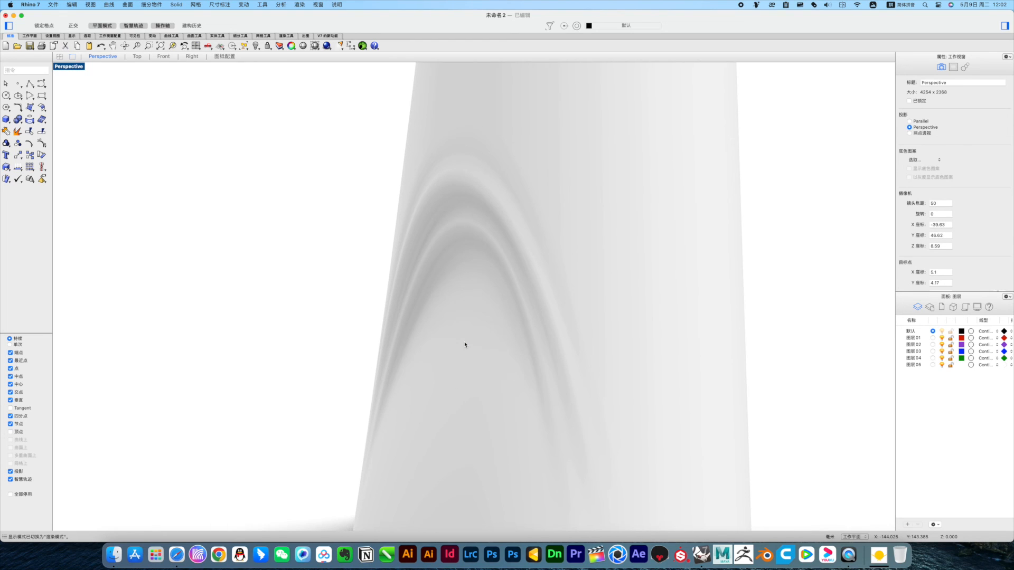
pyautogui.hotkey('ctrl', 'alt', 's')
pyautogui.scroll(-5, 537, 327)
pyautogui.scroll(6, 539, 337)
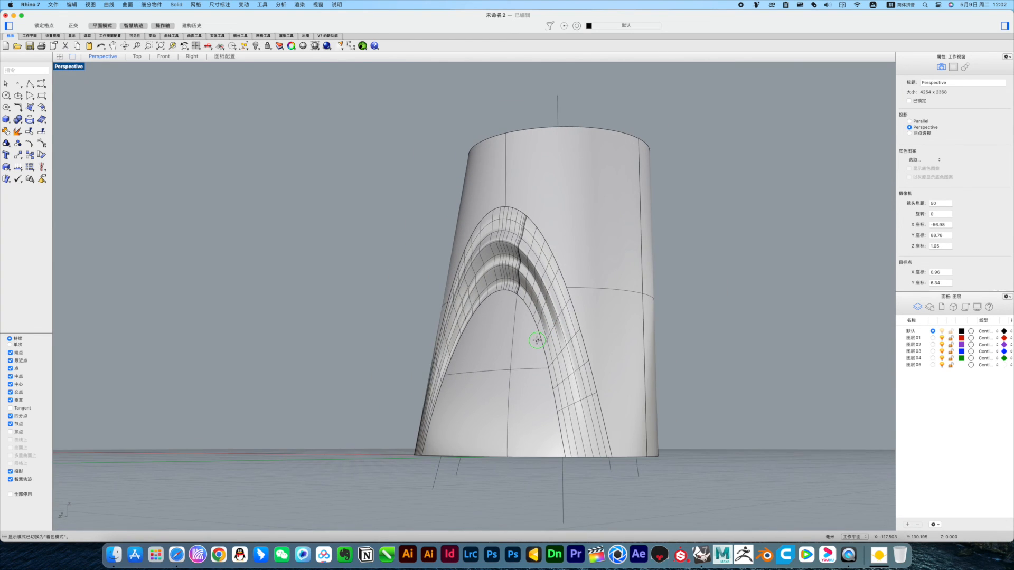